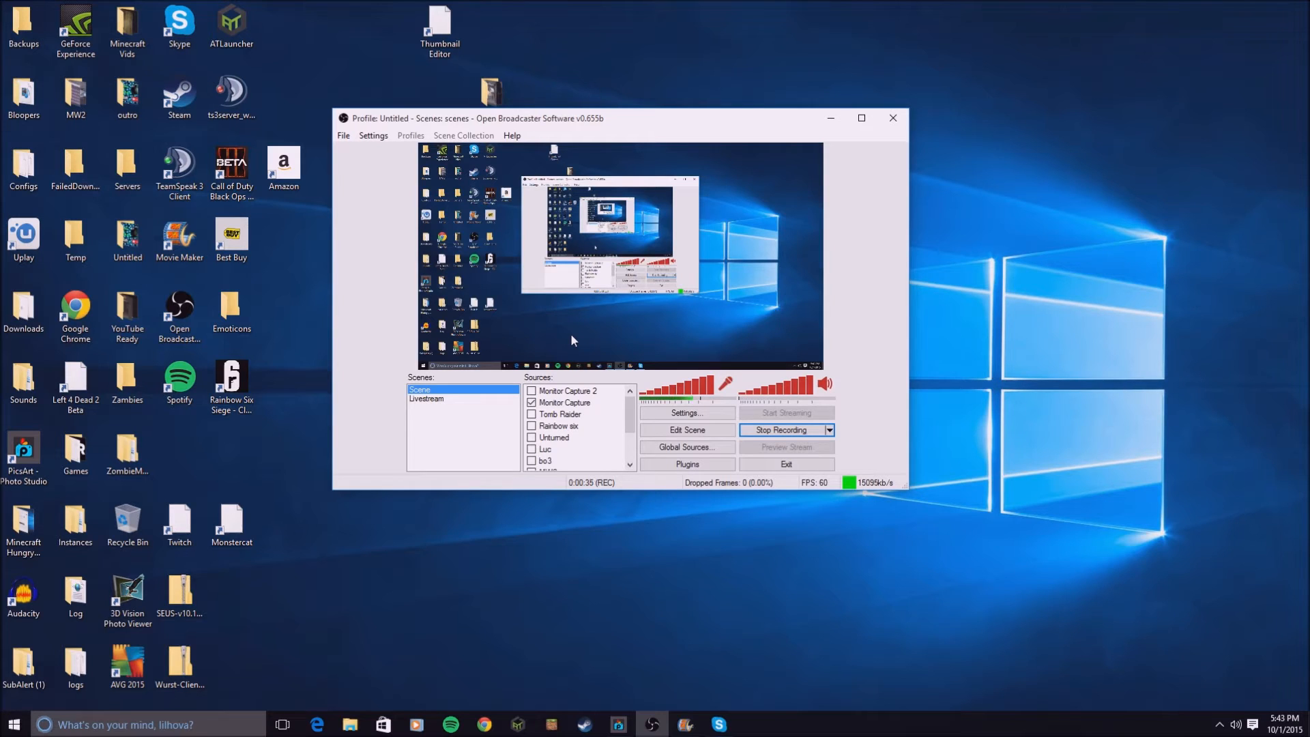
Open the settings and check the language choices in the general section.
left_click_drag(281, 8, 788, 7)
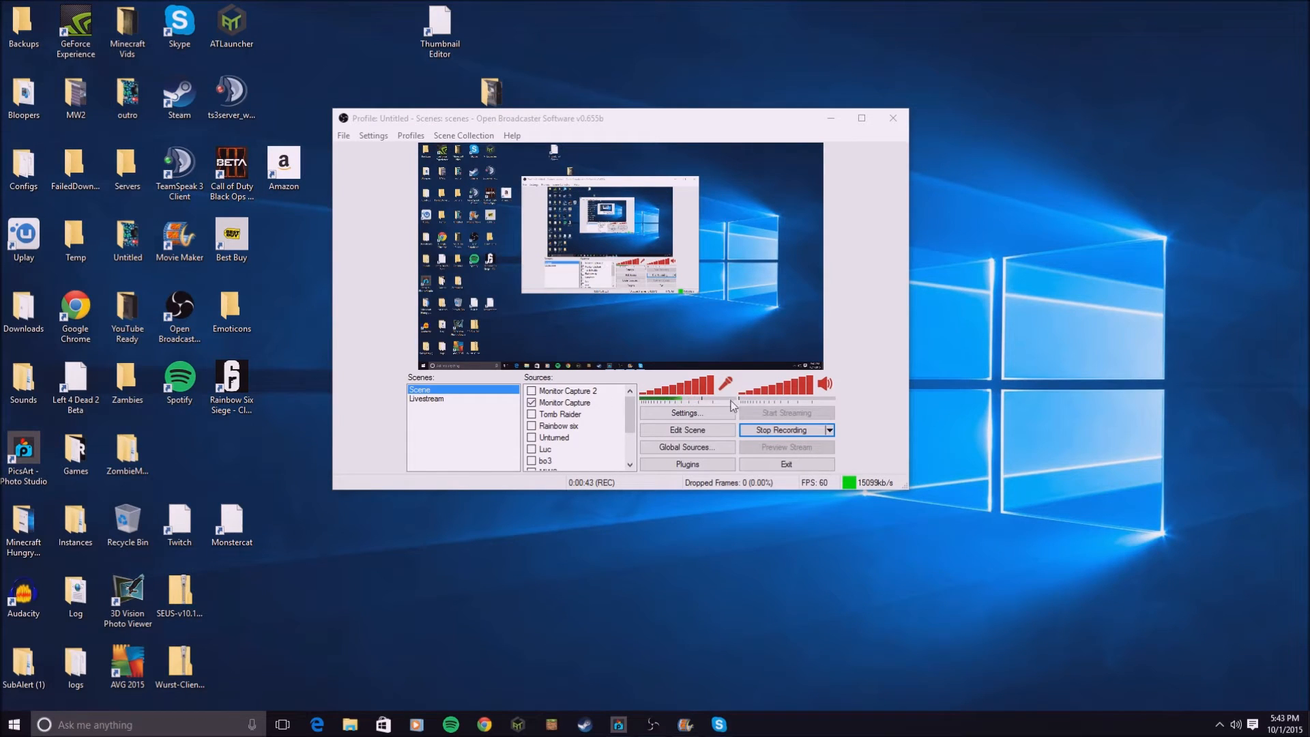
left_click(664, 415)
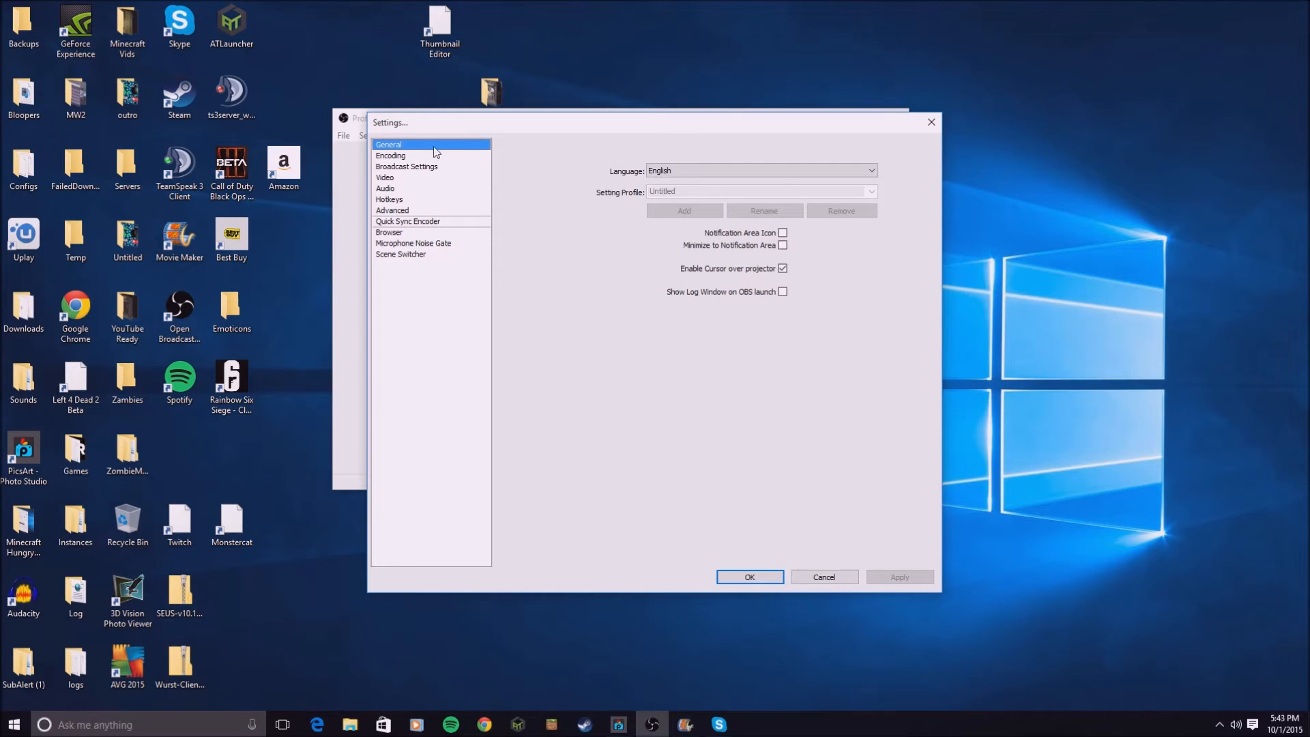
left_click(698, 174)
left_click(697, 176)
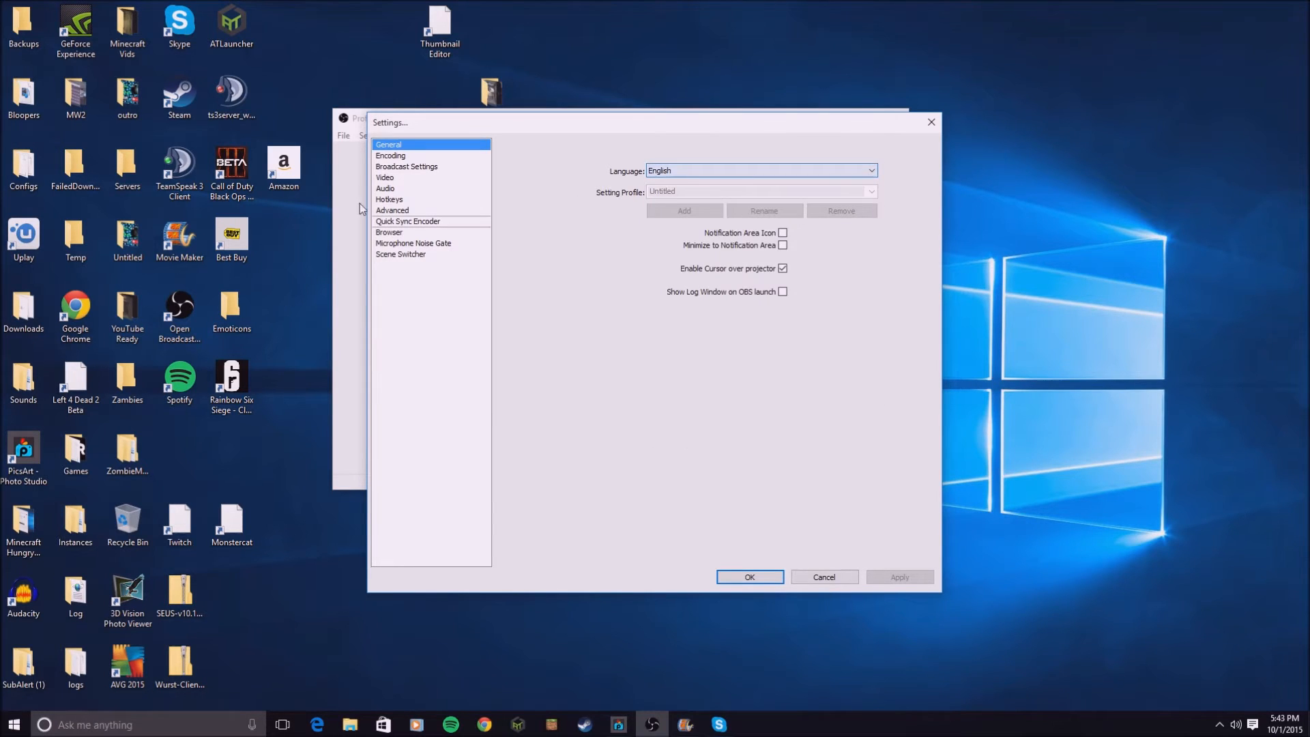
Select x264 as the video encoder in the encoding settings and check the maximum bitrate value.
left_click(403, 158)
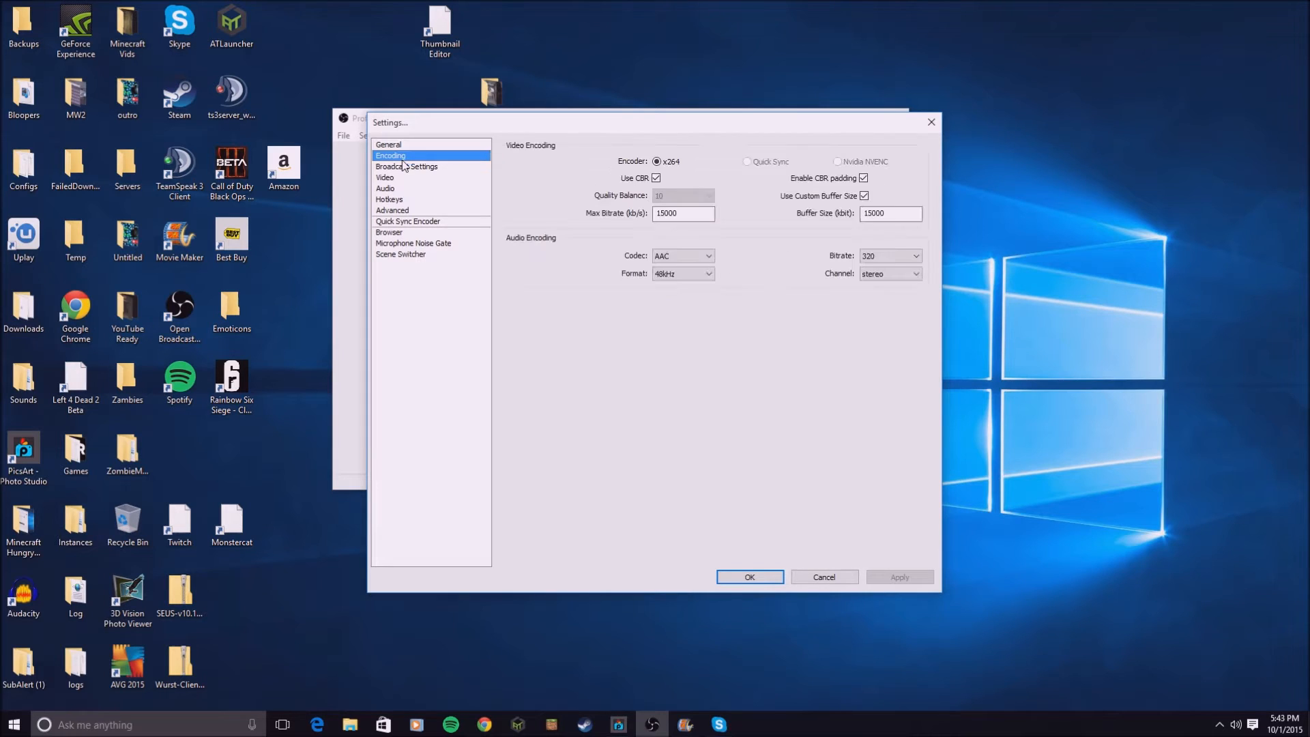
left_click(657, 162)
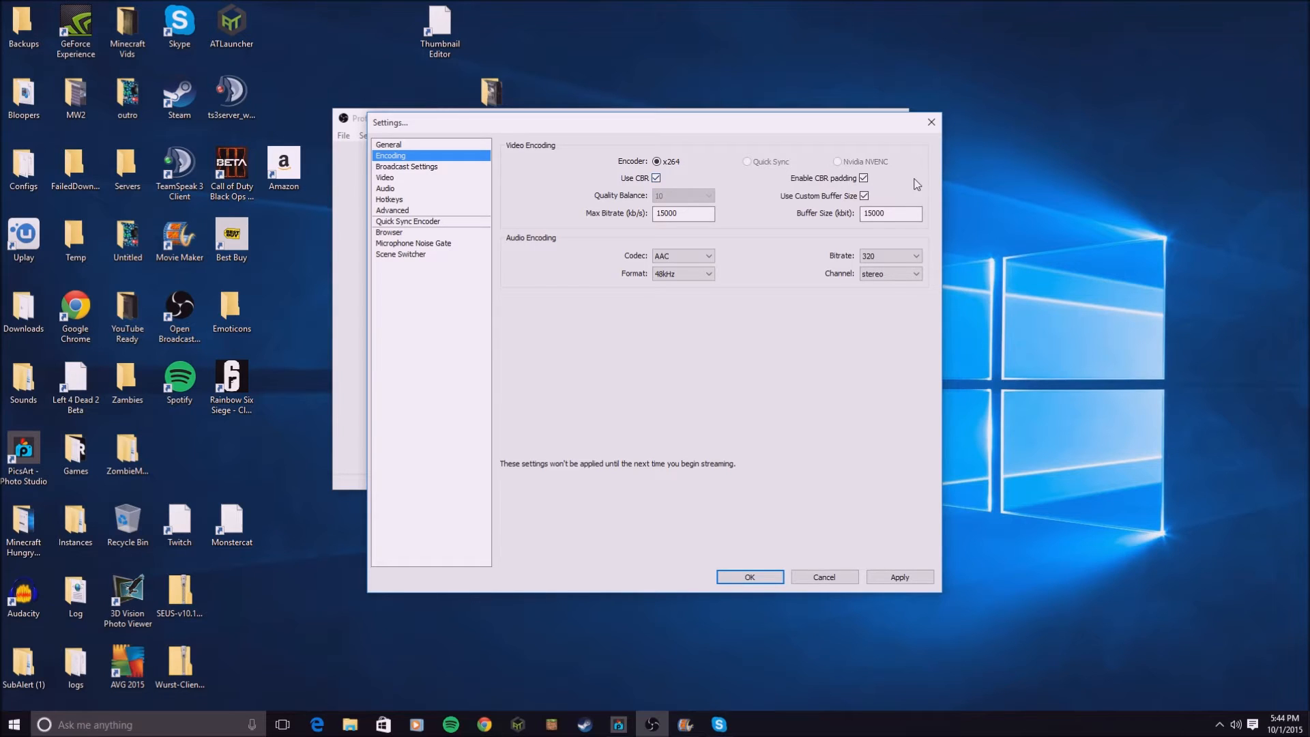
left_click(711, 216)
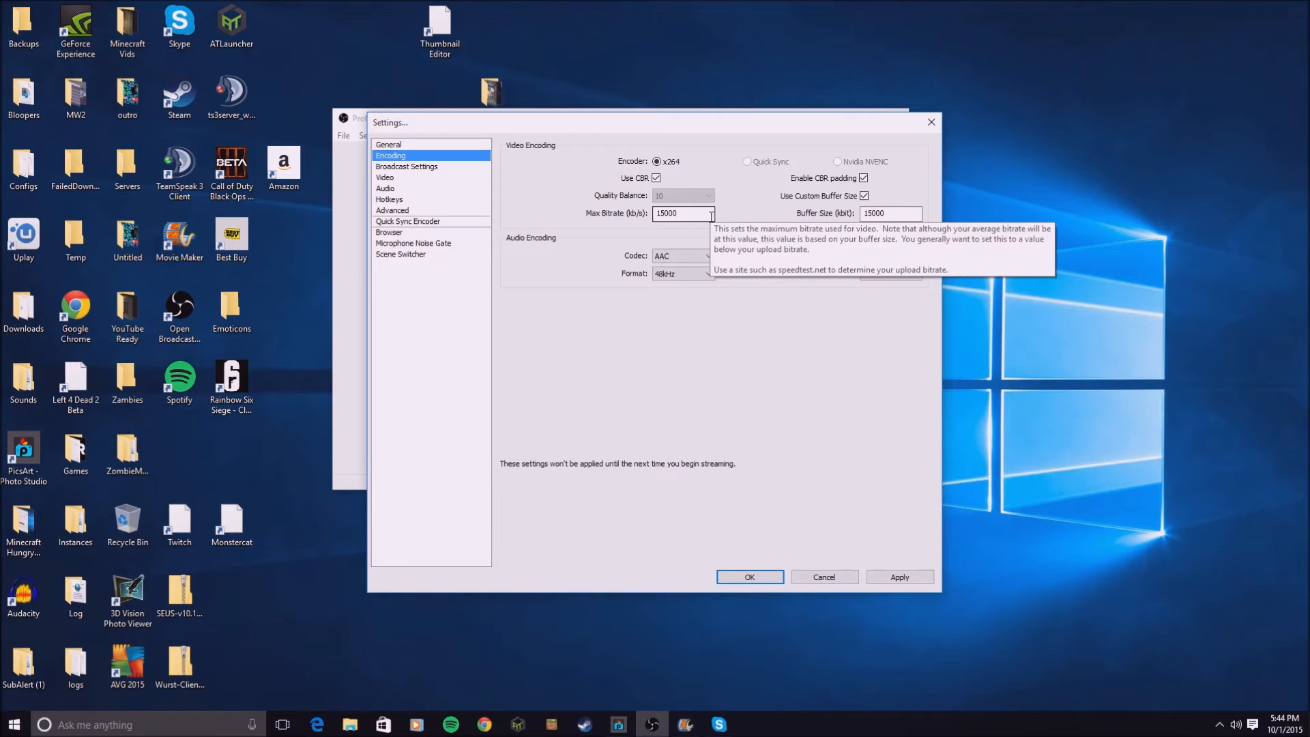
left_click_drag(689, 215, 646, 218)
left_click(701, 215)
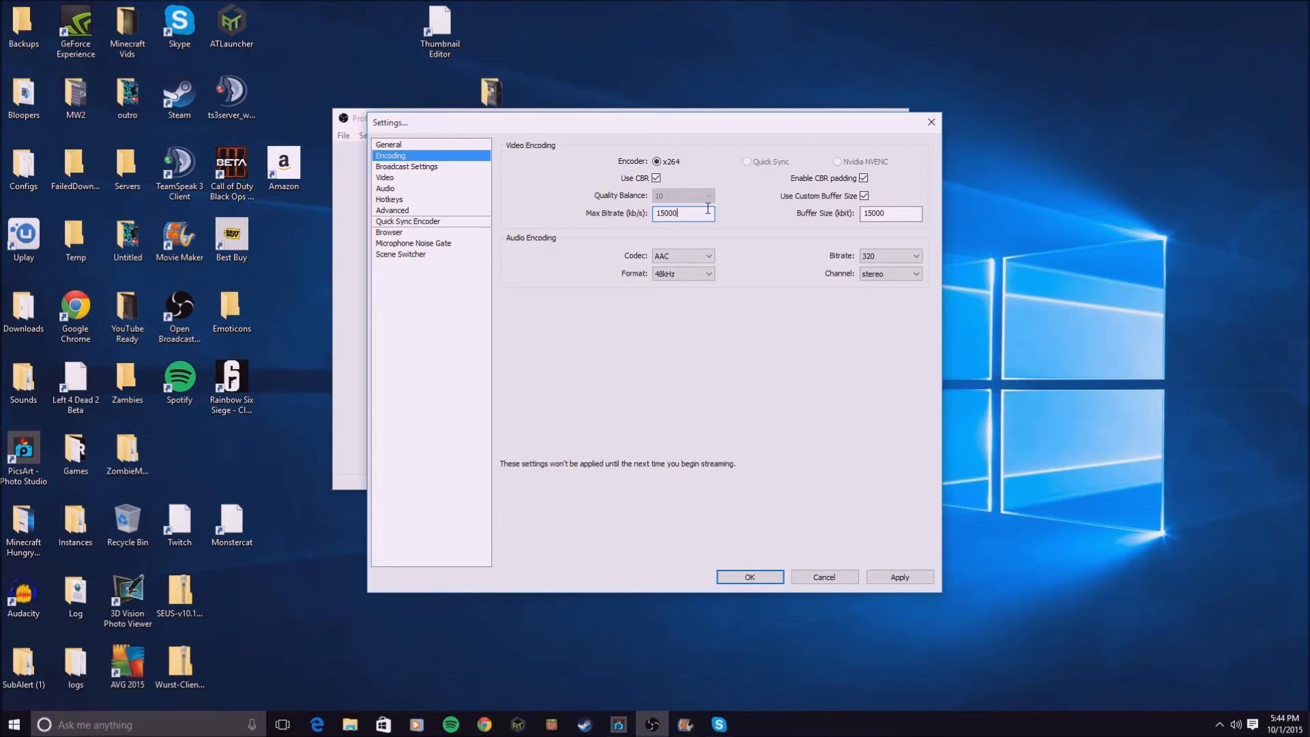
Examine the maximum bitrate and the custom buffer size values in the video encoding settings.
left_click_drag(691, 212, 564, 203)
left_click(686, 214)
double_click(686, 215)
left_click(703, 215)
double_click(692, 212)
left_click(692, 212)
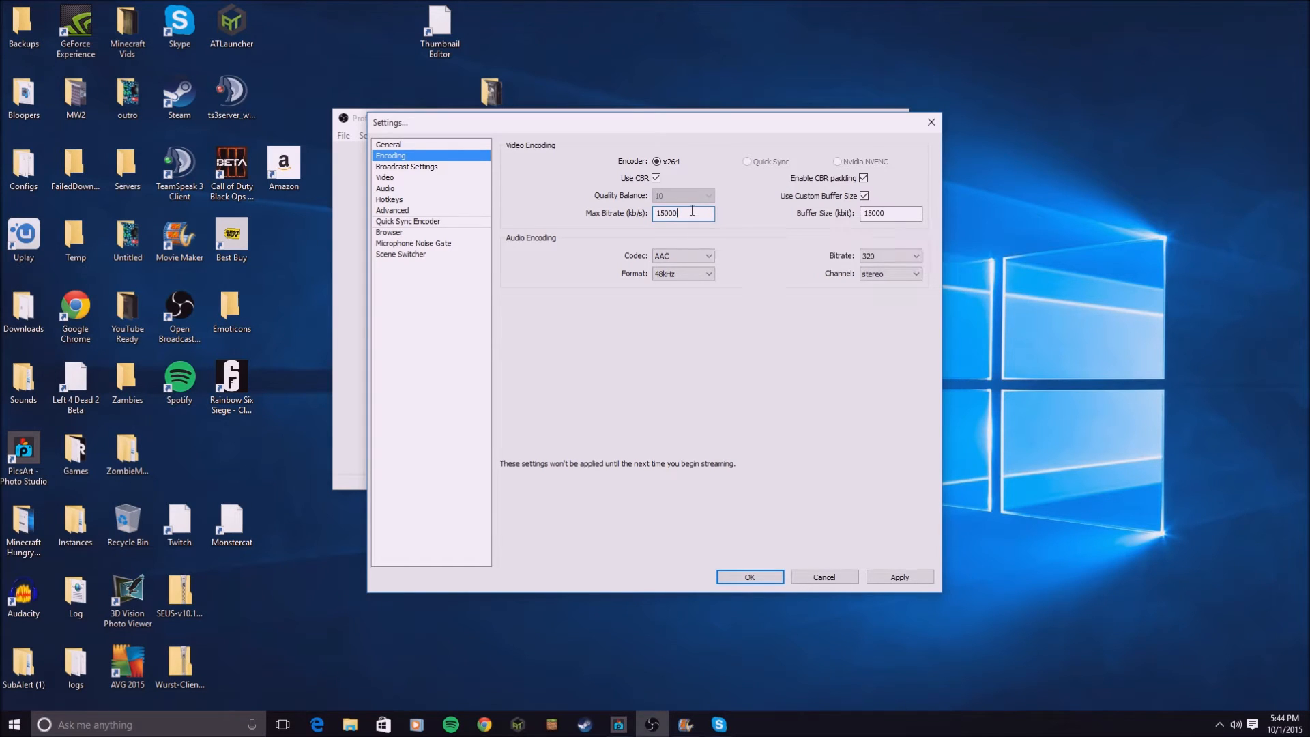
double_click(876, 214)
left_click_drag(709, 214, 490, 212)
Review the audio format and codec options, choose 320 as bitrate and stereo as channel, and accept the encoding settings.
left_click(709, 275)
left_click(710, 276)
left_click(704, 258)
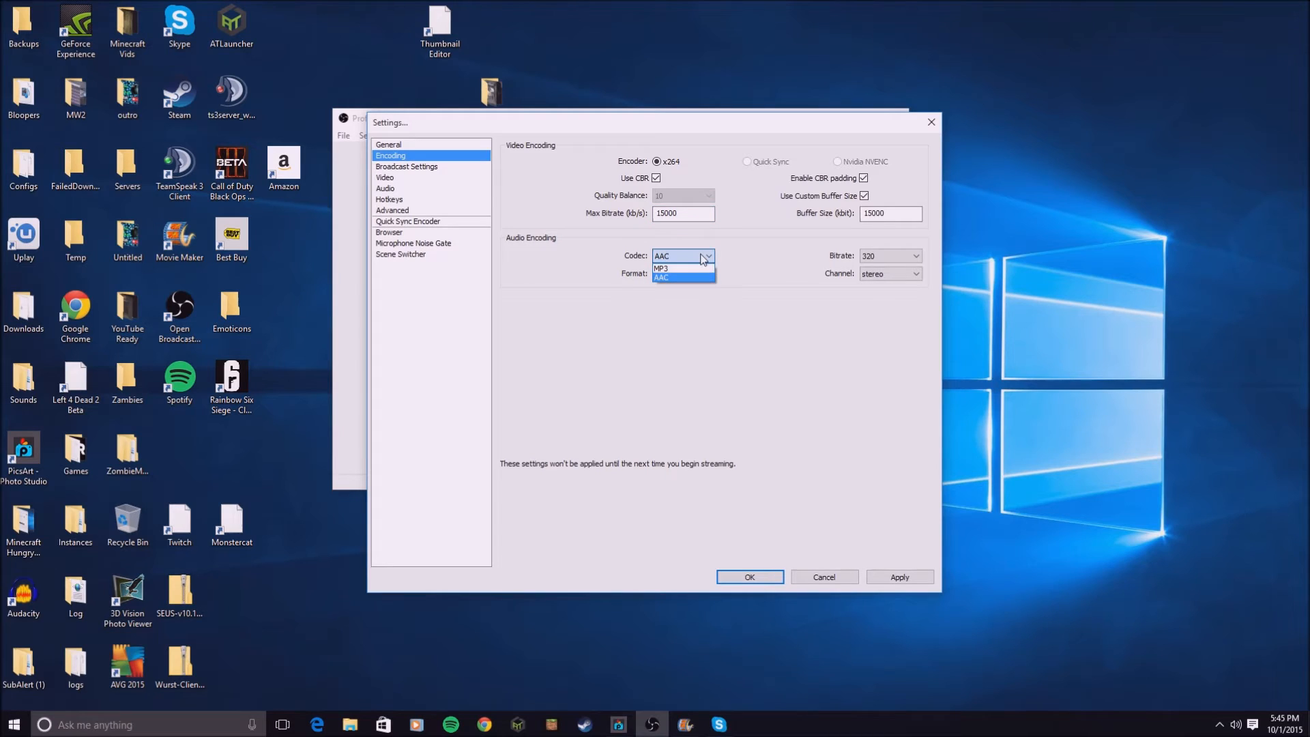
left_click(703, 258)
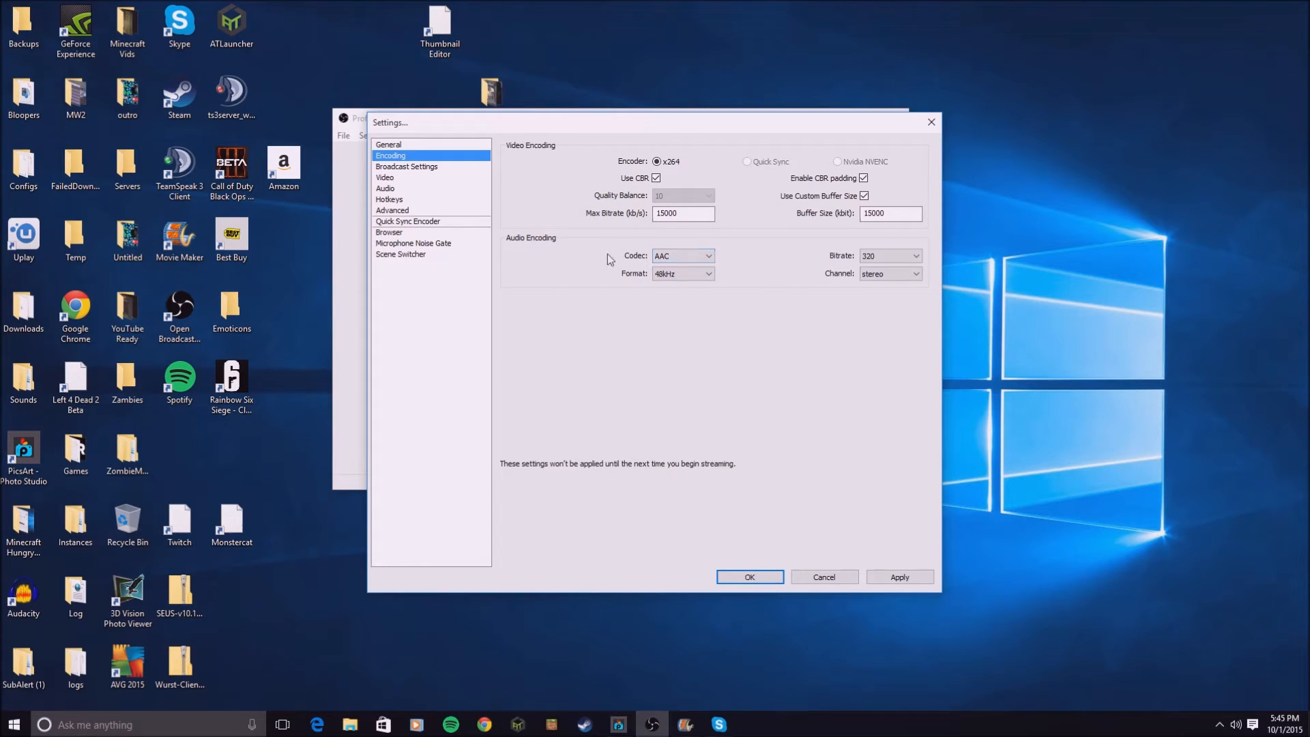
left_click(905, 260)
left_click(889, 356)
left_click(891, 281)
left_click(887, 296)
left_click(751, 577)
Reopen the settings and choose File Output Only as the mode in the broadcast settings.
left_click(689, 412)
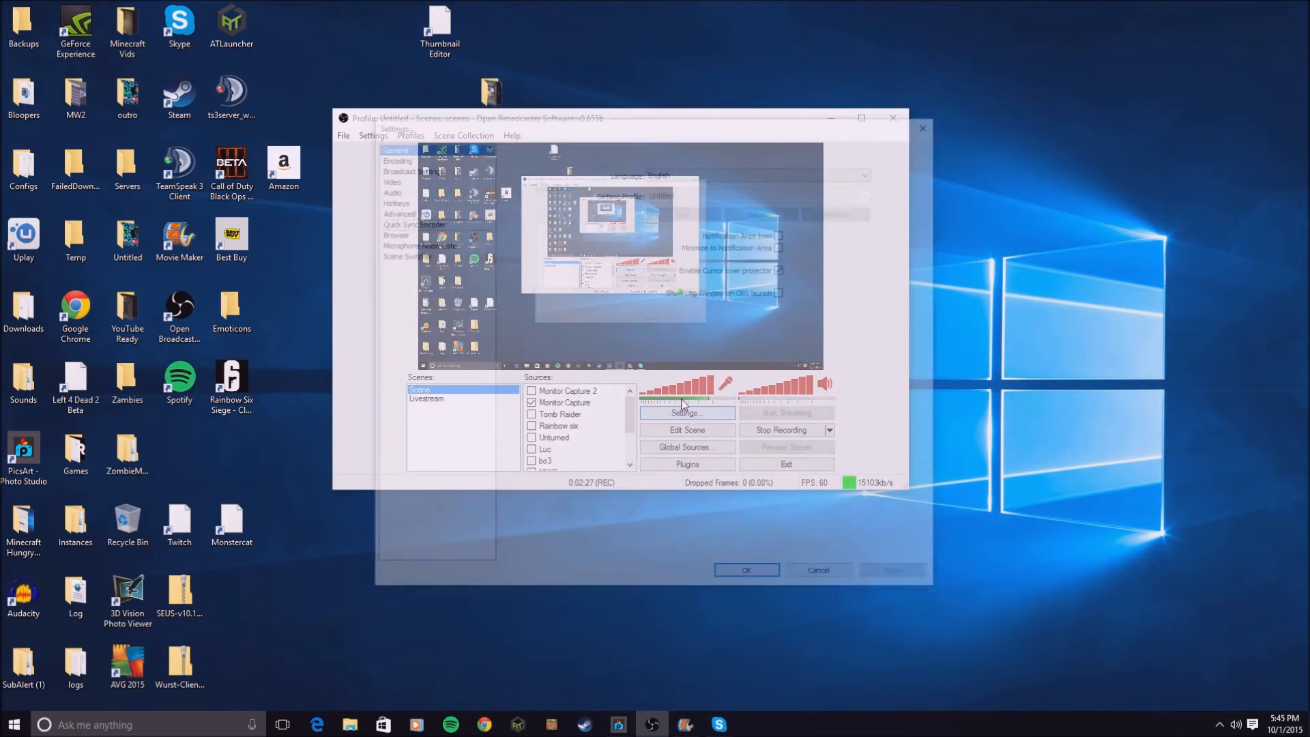
left_click(406, 167)
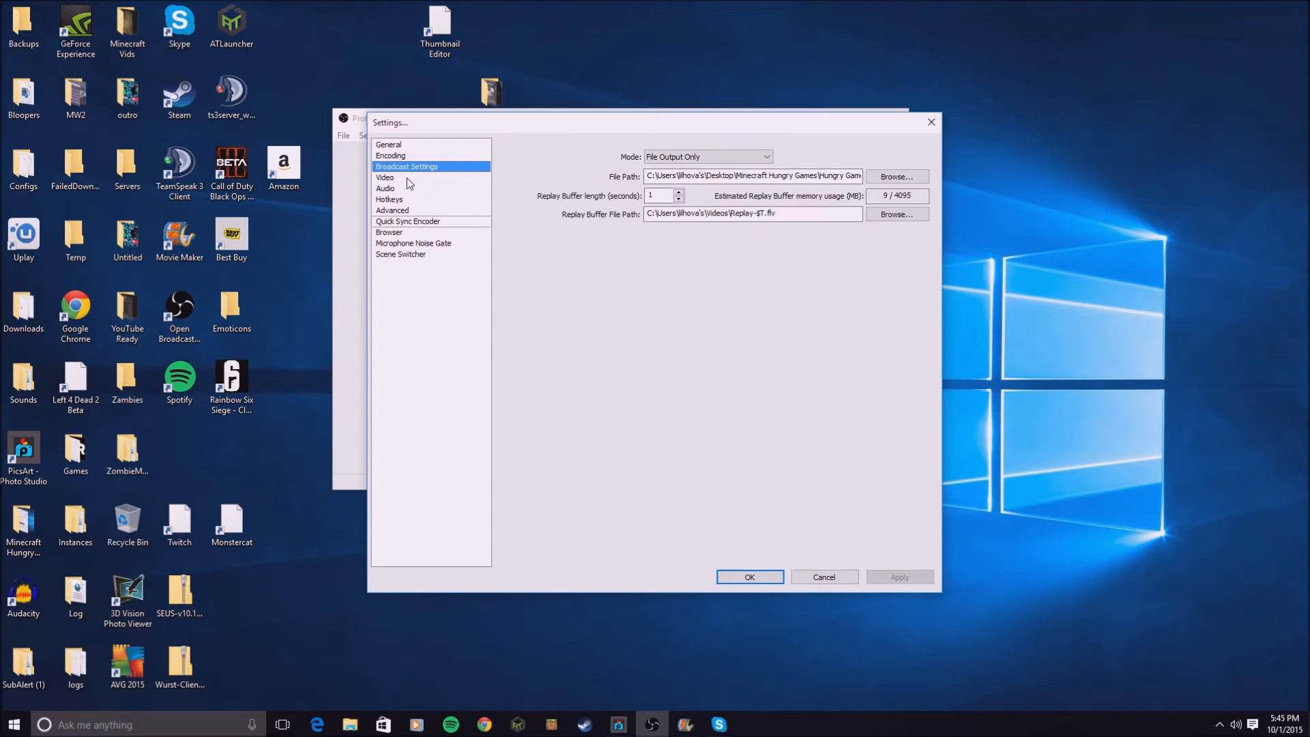
left_click(689, 159)
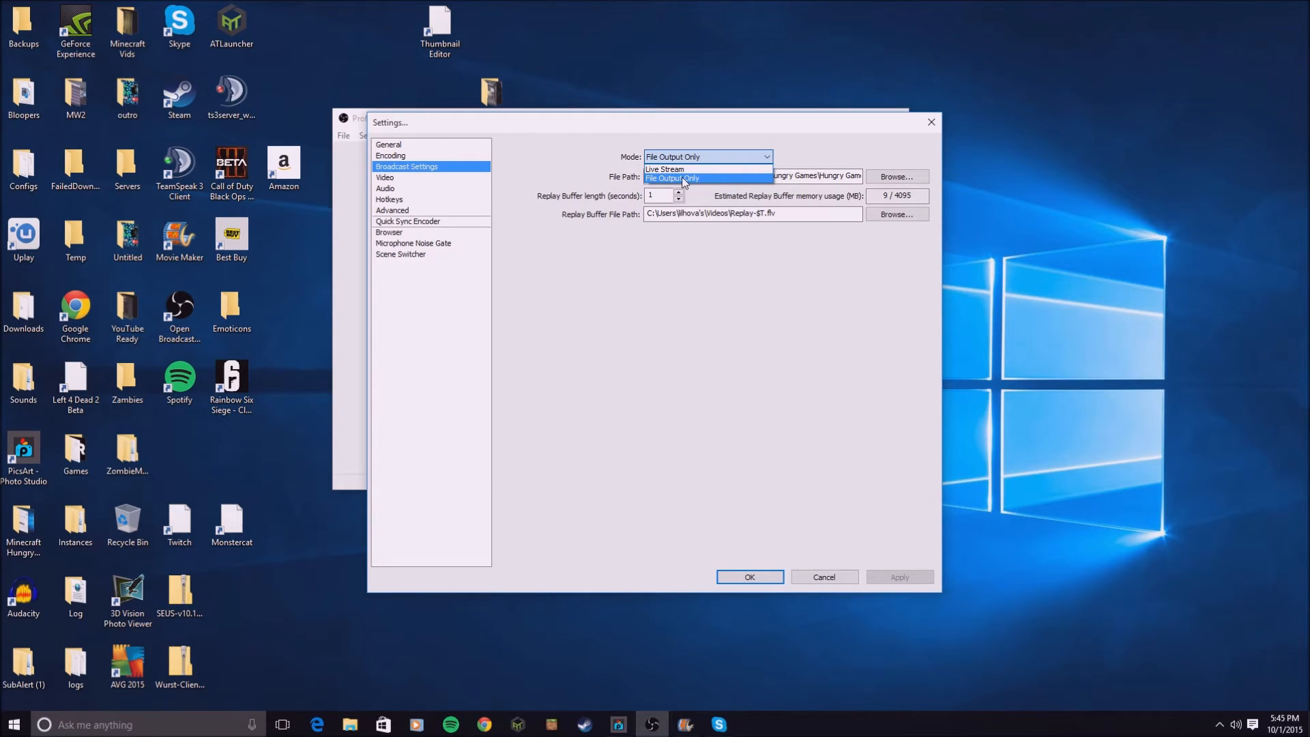
left_click(683, 180)
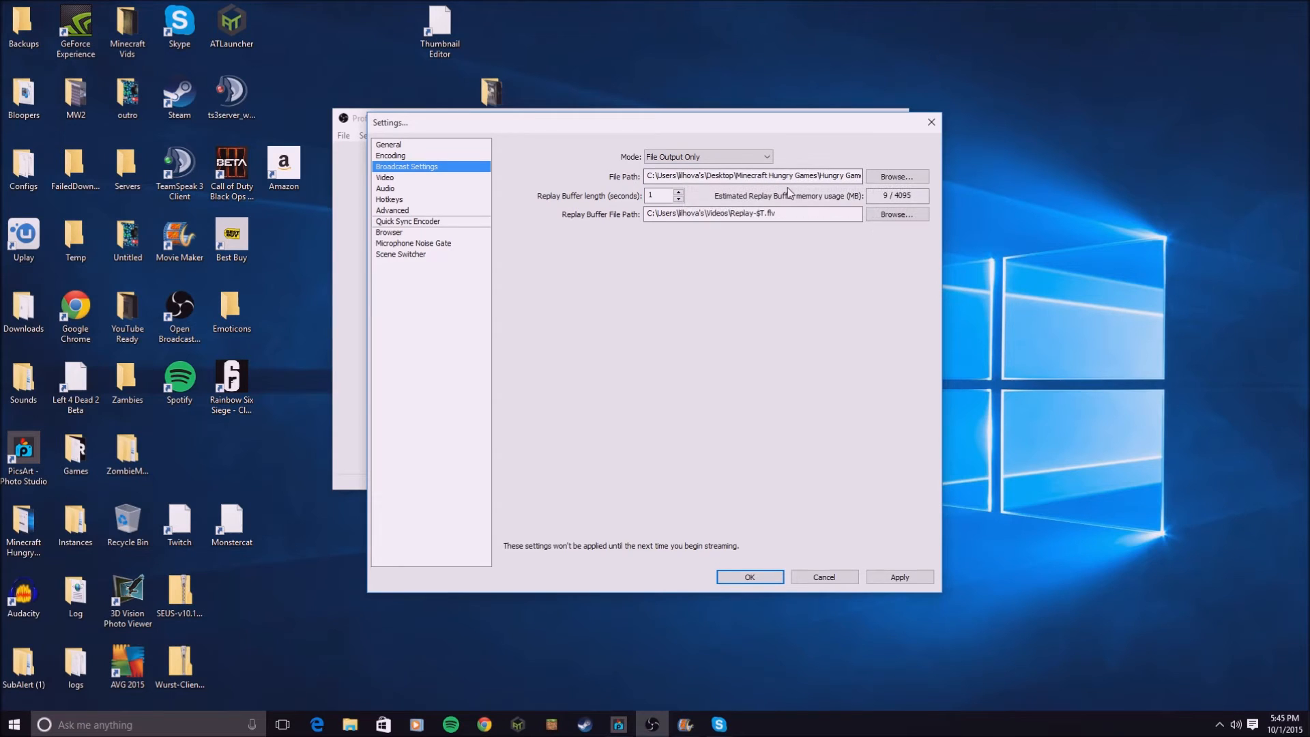
Examine the recording's file path, its save folder and mp4 extension, and the replay buffer file path.
mouse_move(692, 181)
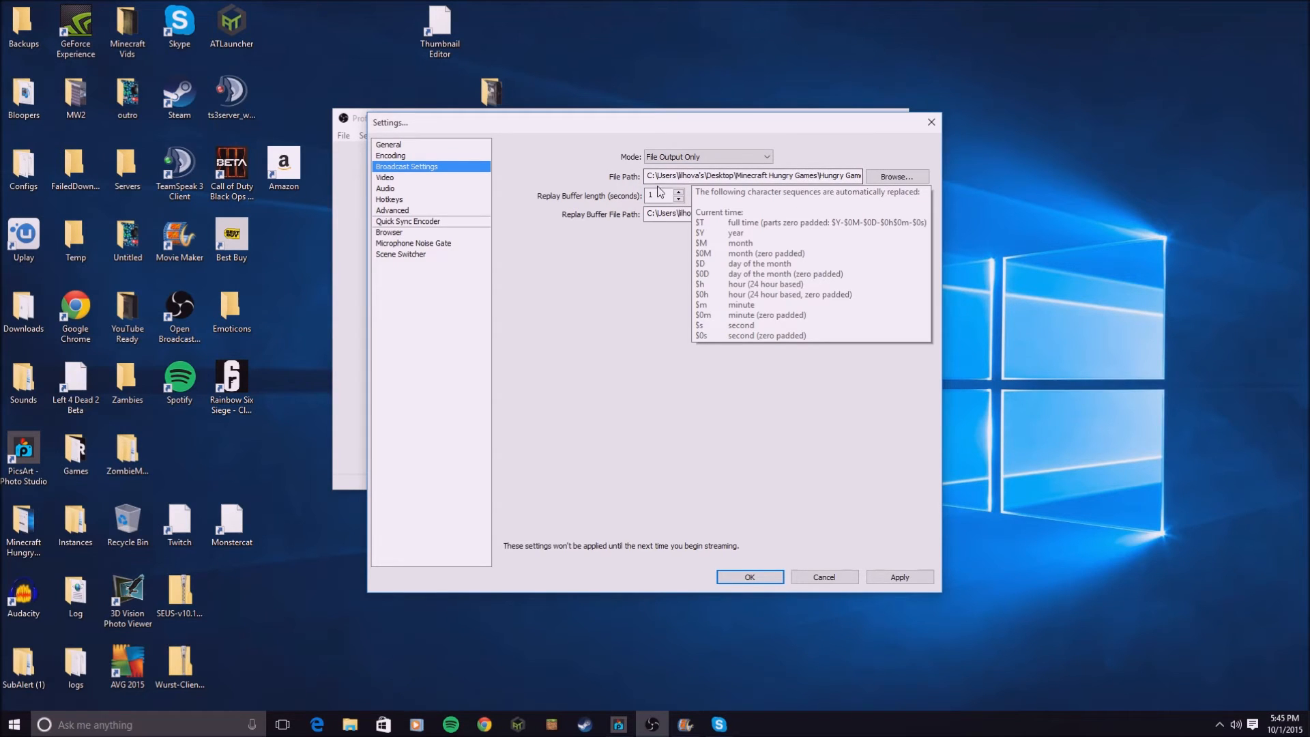
left_click(889, 177)
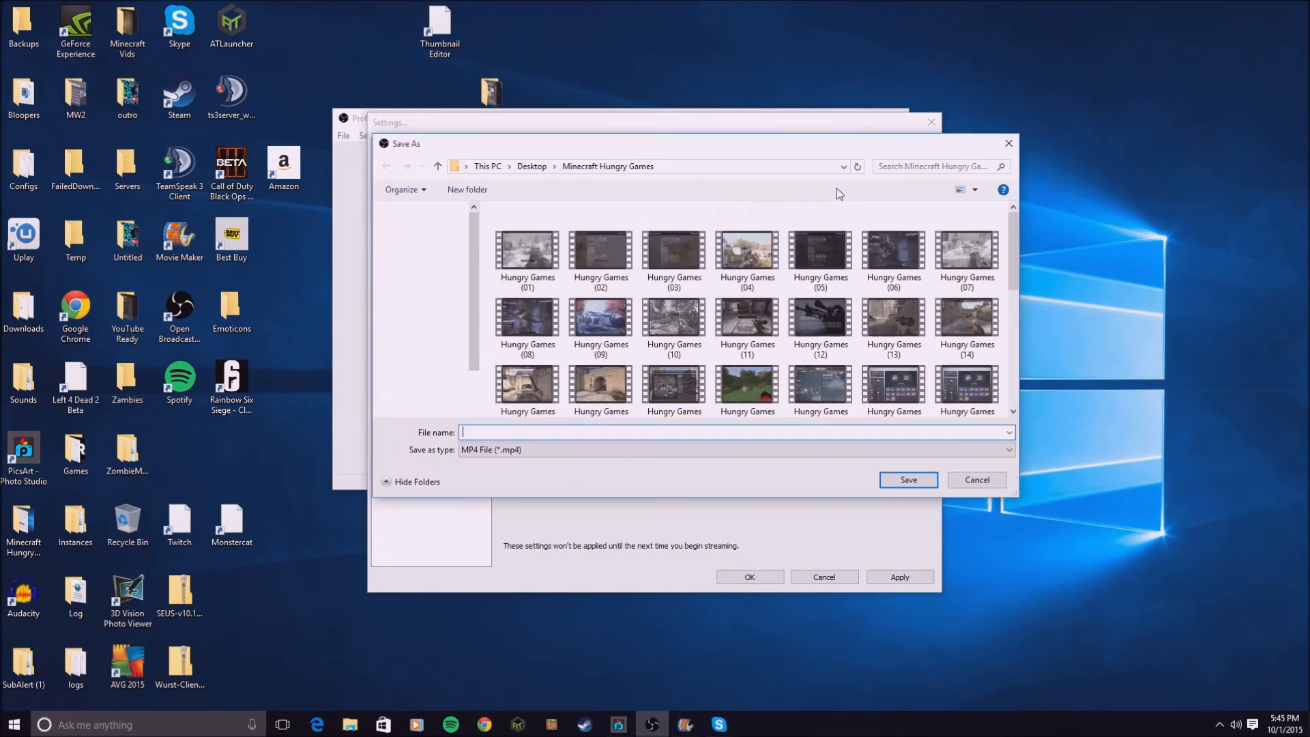
left_click(1007, 143)
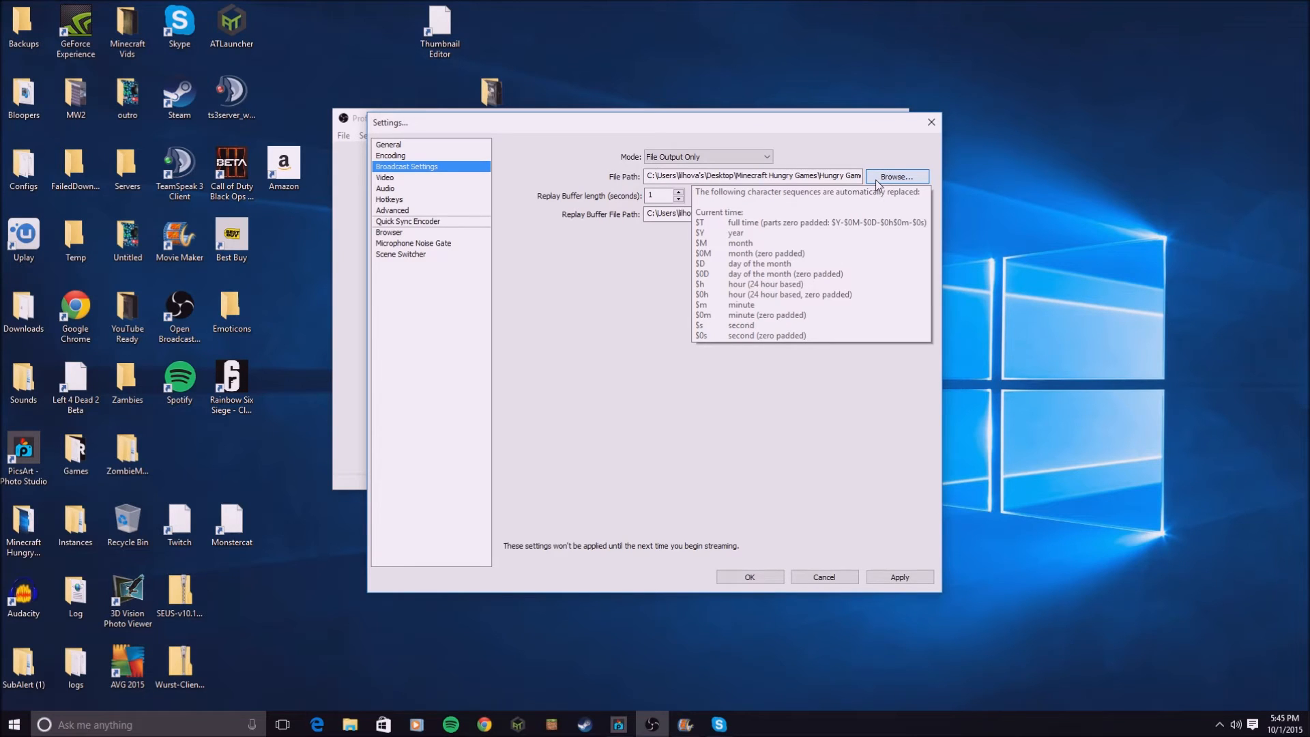
left_click_drag(685, 172, 909, 191)
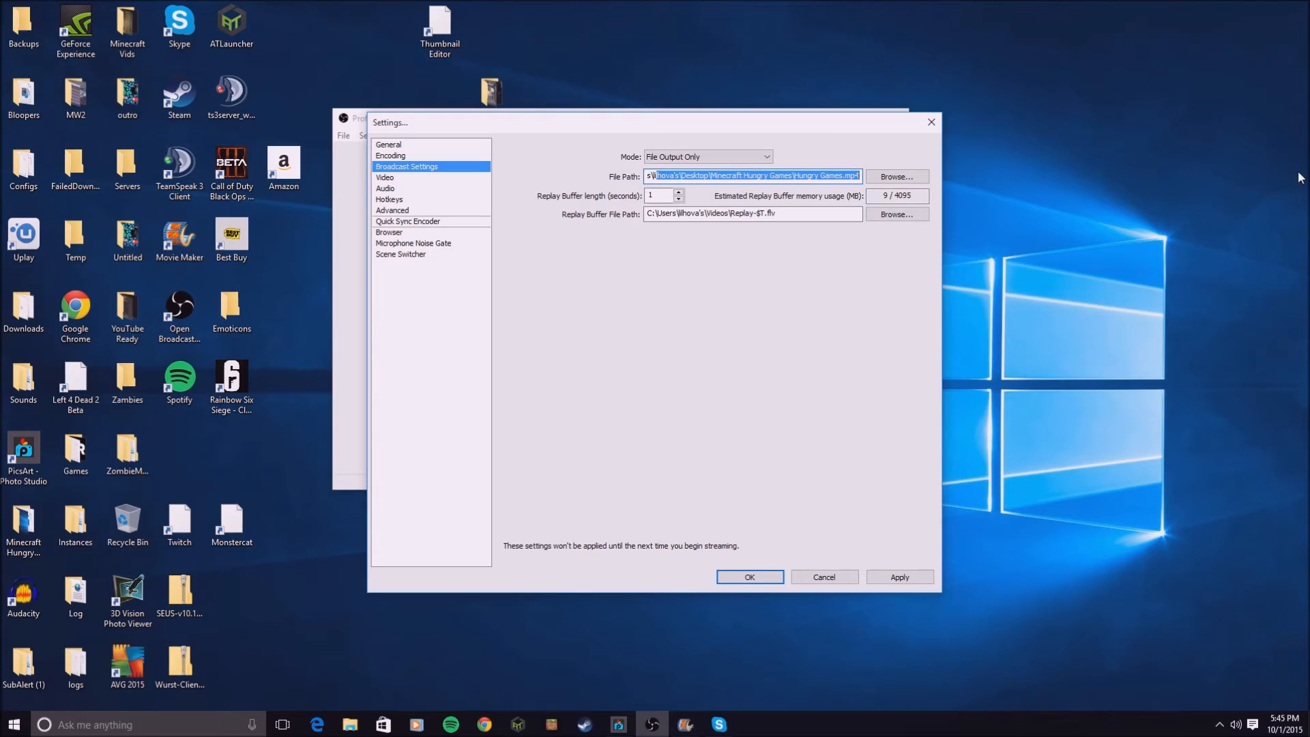
left_click(838, 178)
left_click_drag(847, 175, 908, 182)
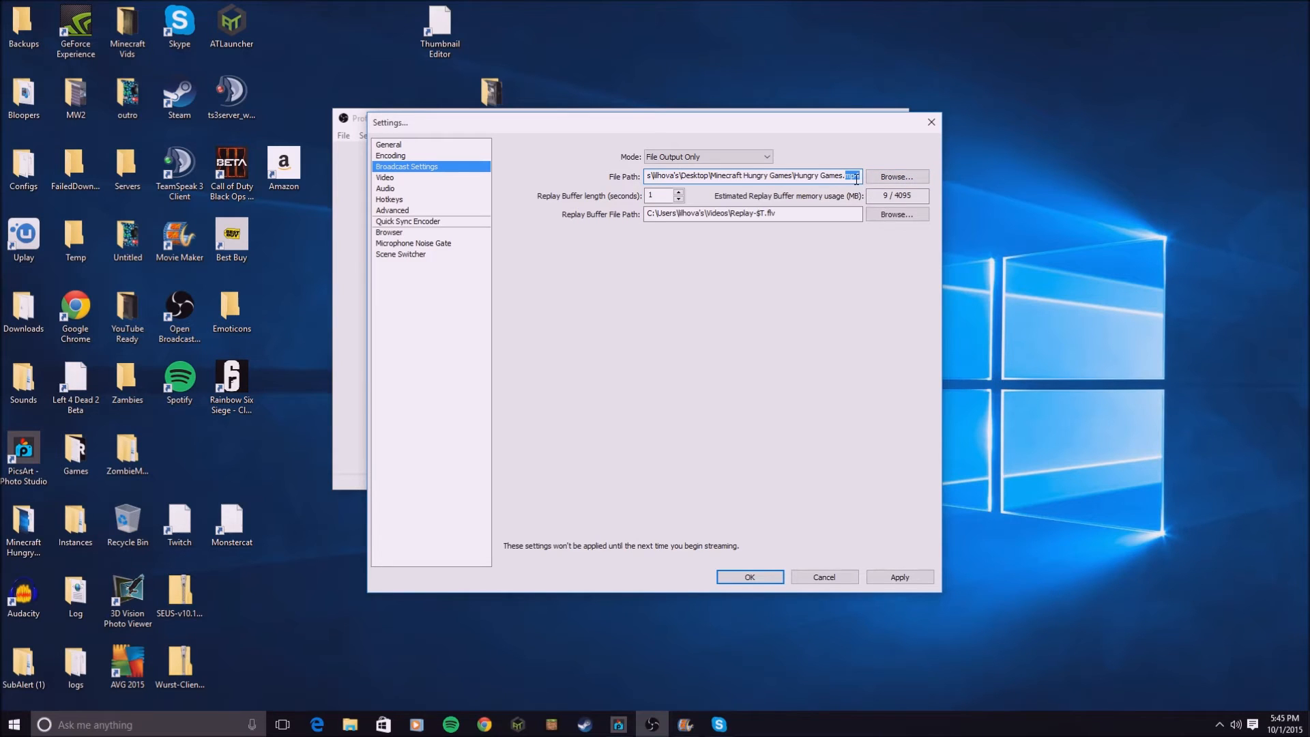
mouse_move(856, 179)
left_click_drag(778, 213, 728, 213)
left_click(782, 220)
Switch to the video settings without saving the broadcast changes and check the available video adapters.
left_click(421, 179)
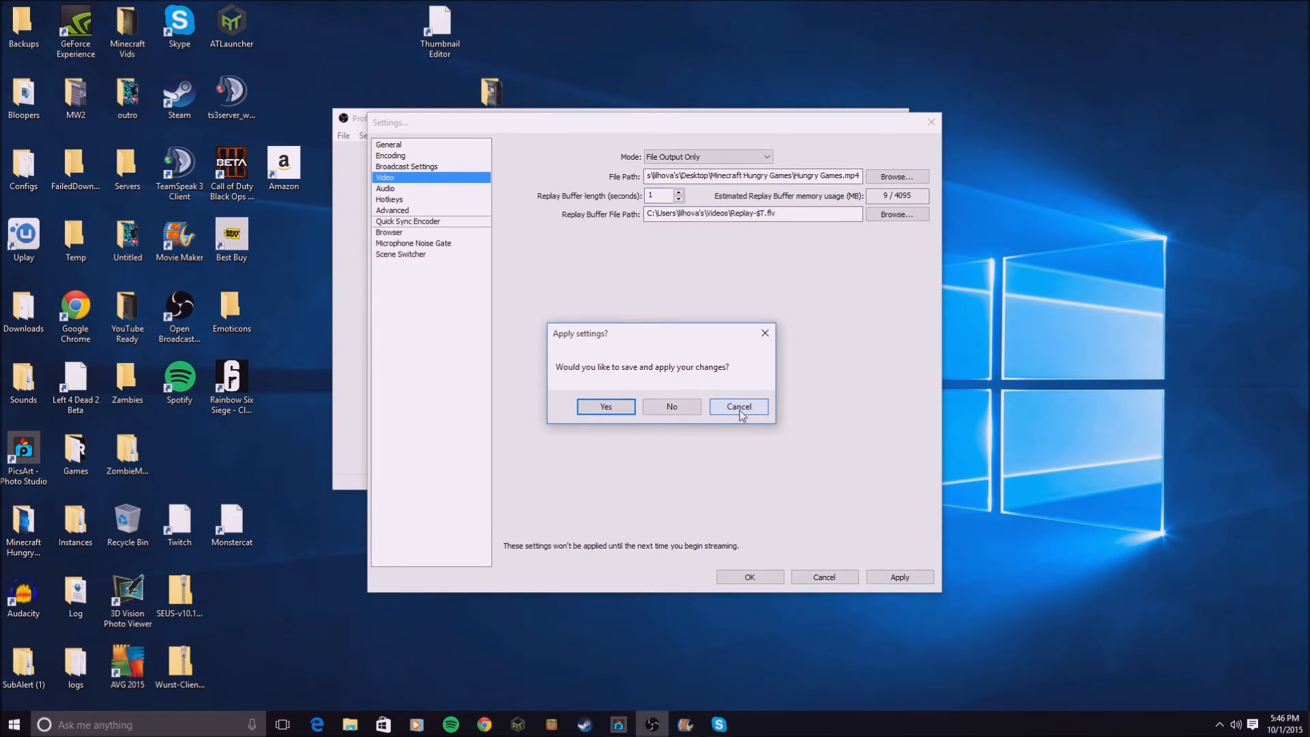
left_click(739, 408)
left_click(445, 179)
left_click(669, 406)
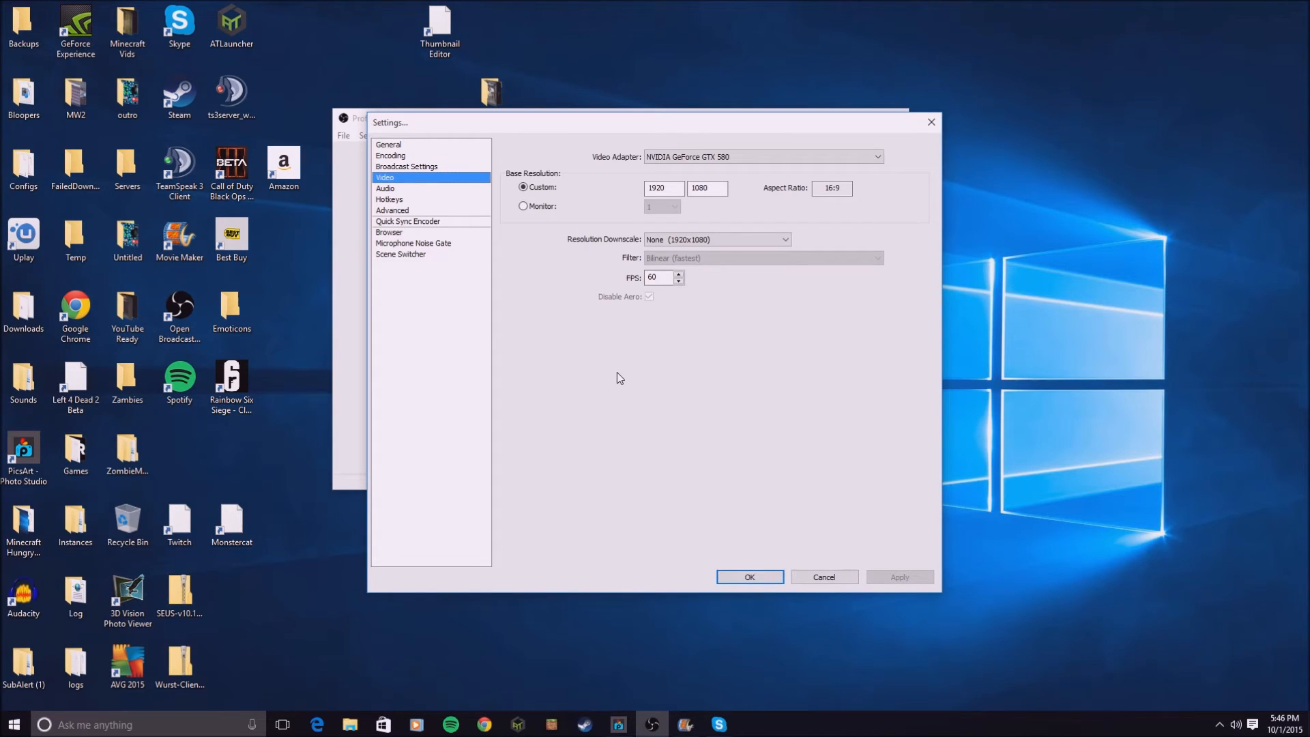
left_click(748, 158)
left_click(749, 157)
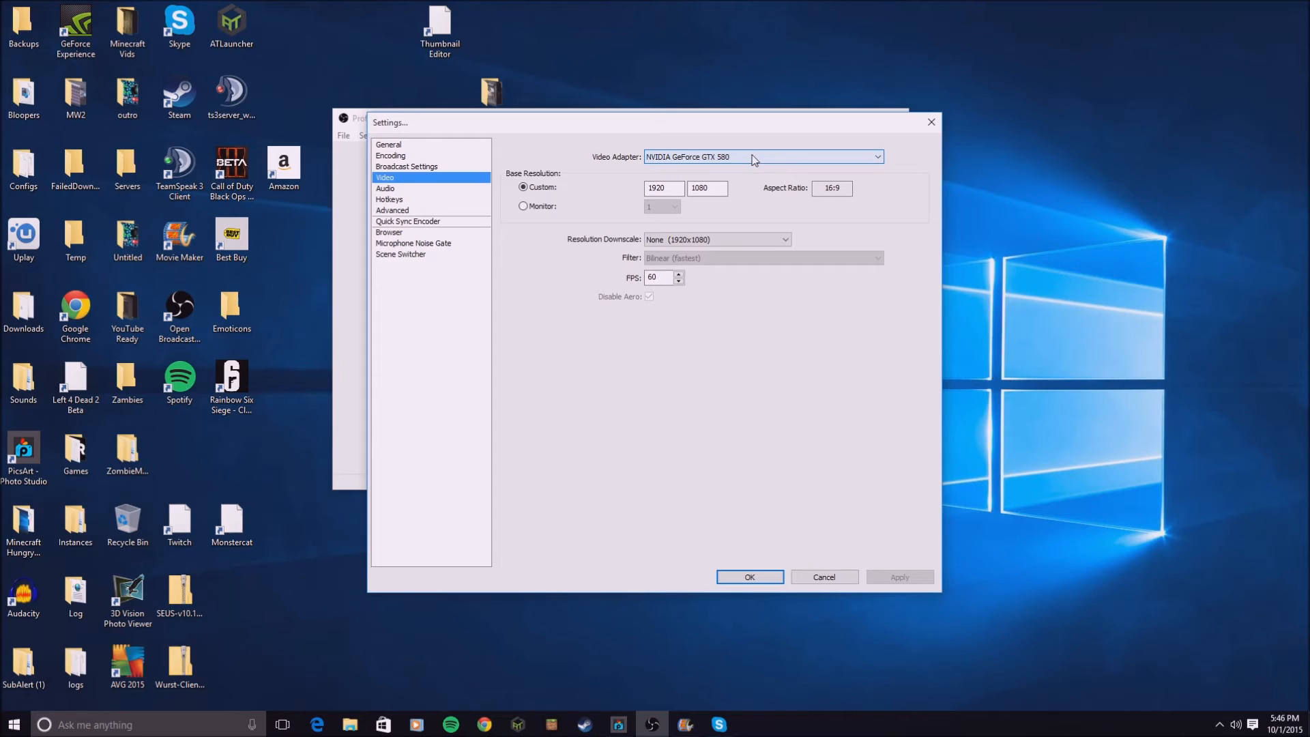
Inspect the custom base resolution, try the Monitor option, and return the base resolution to Custom.
left_click_drag(681, 189, 635, 190)
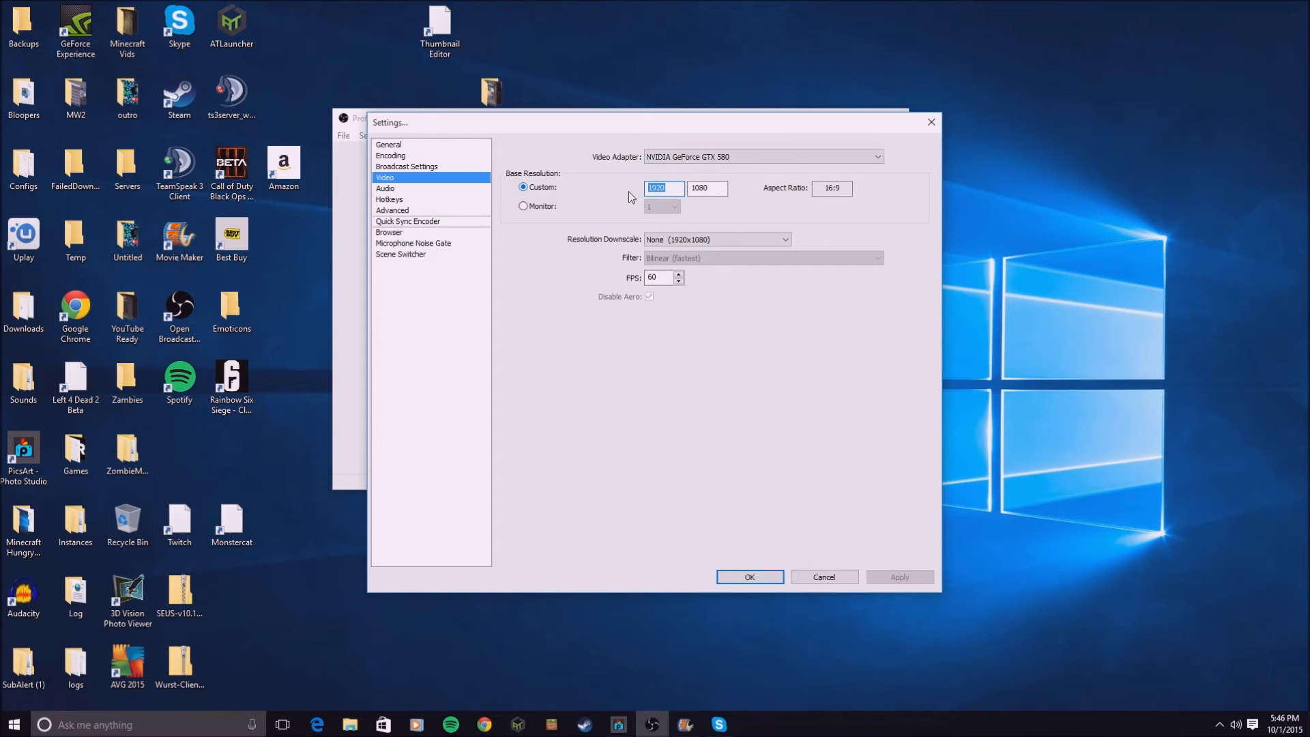
left_click_drag(682, 189, 621, 193)
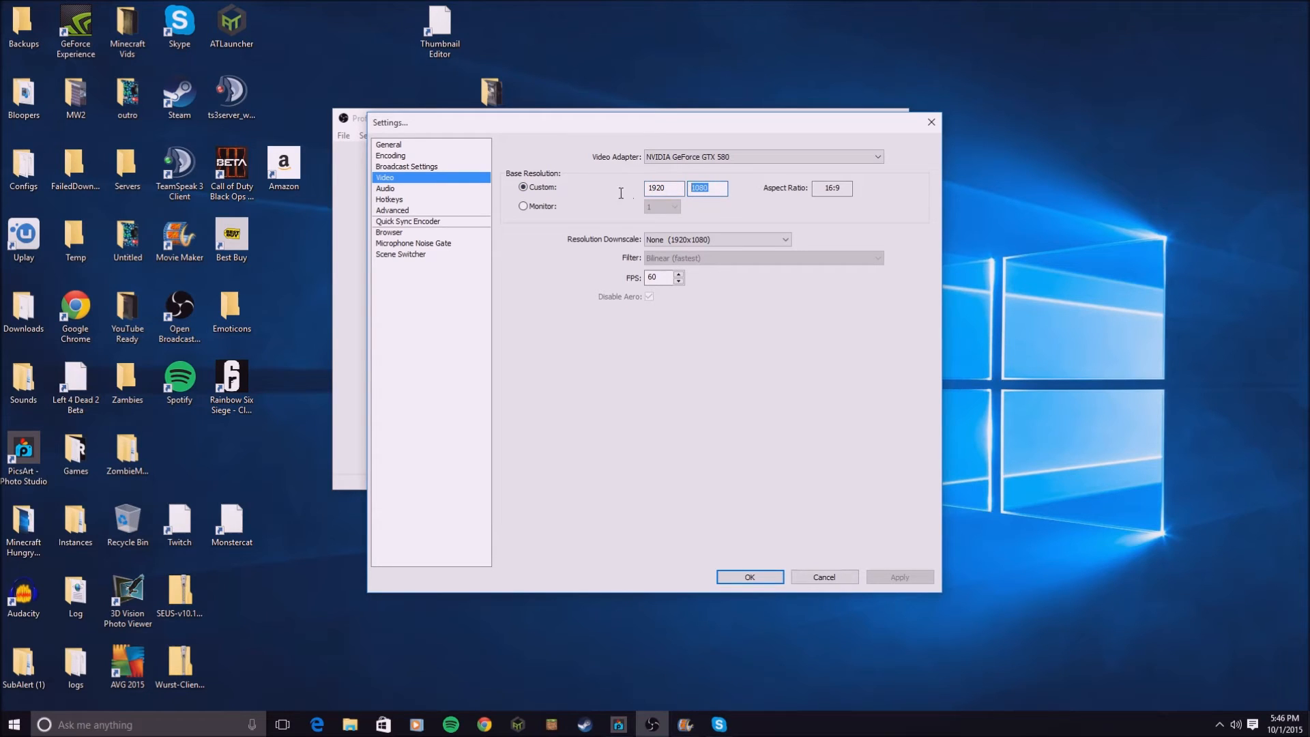
left_click(524, 206)
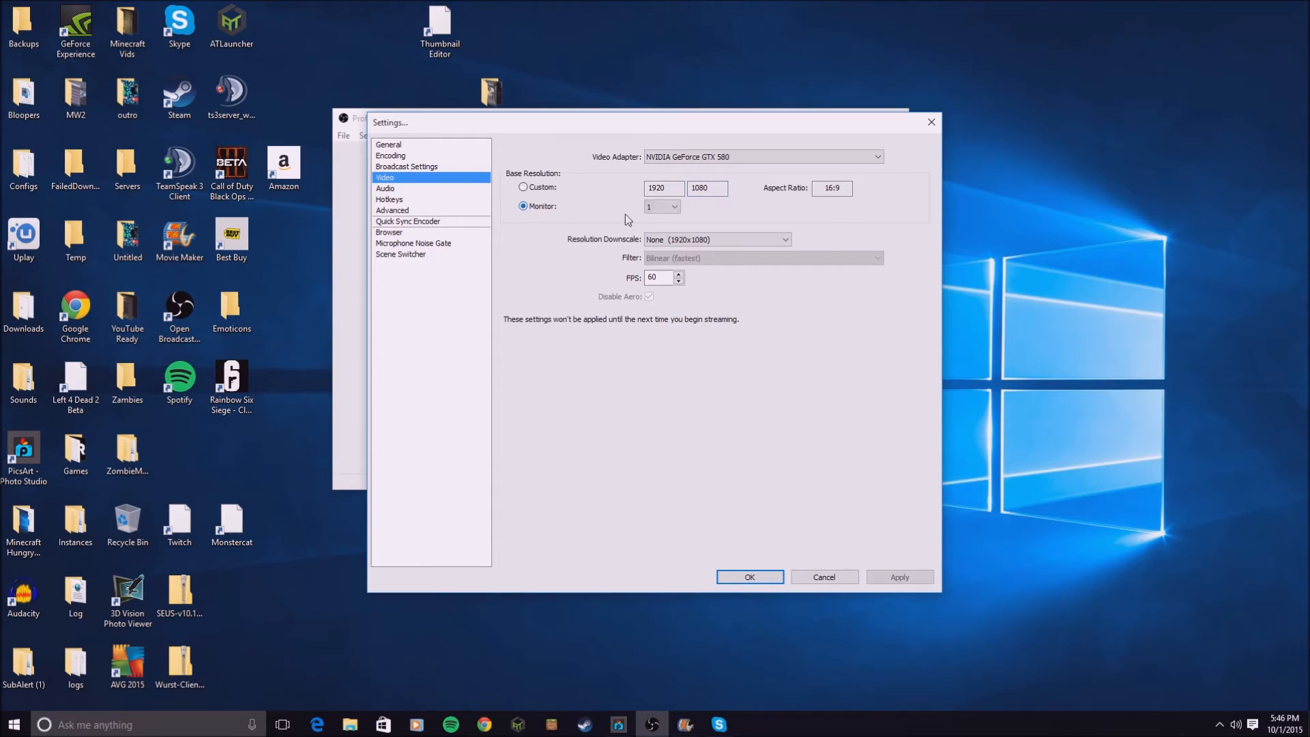
left_click(671, 208)
left_click(523, 187)
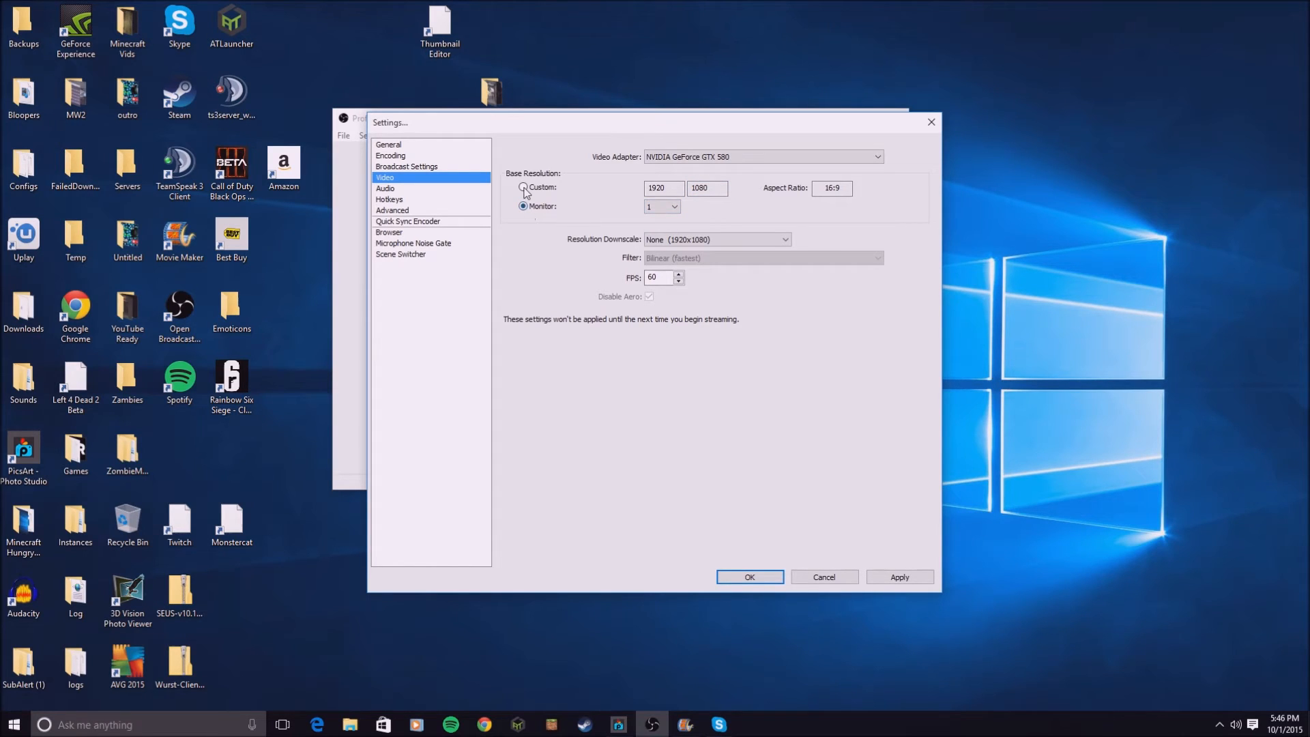
Set the resolution downscale to None (1920x1080) and check the FPS value.
left_click(734, 243)
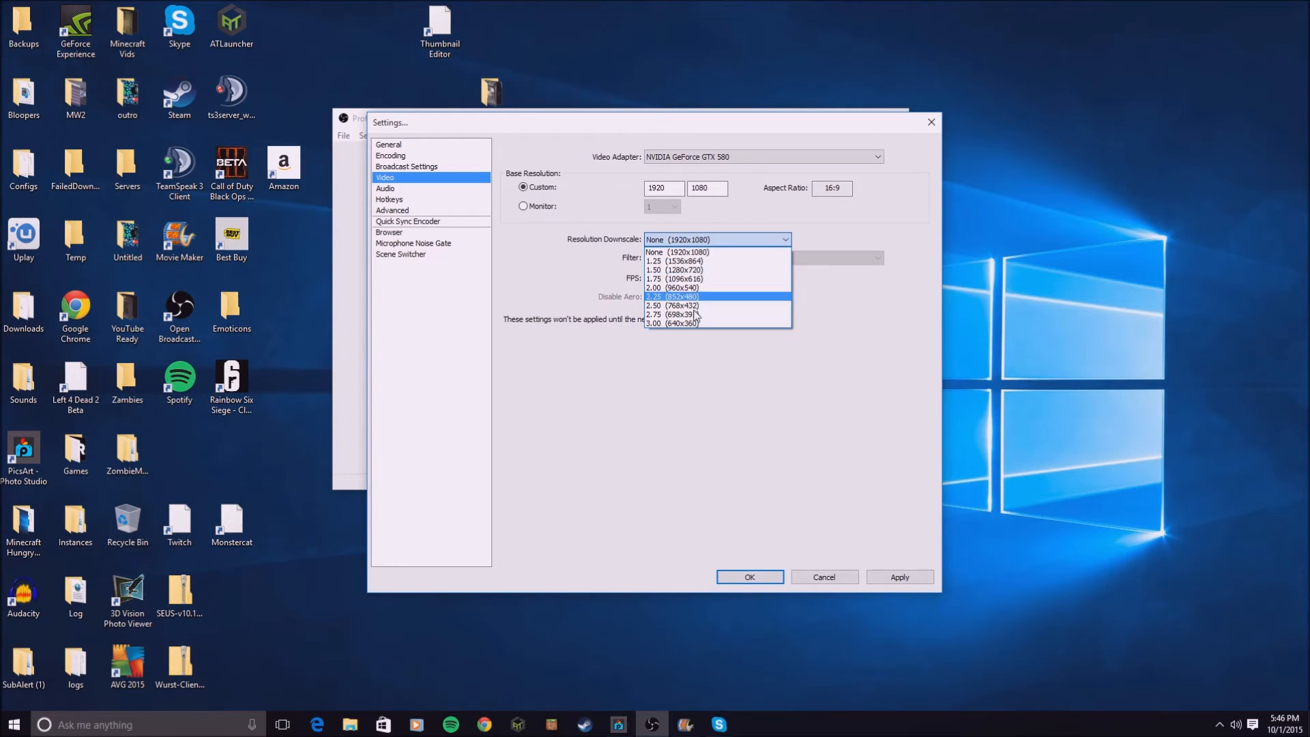
left_click(698, 254)
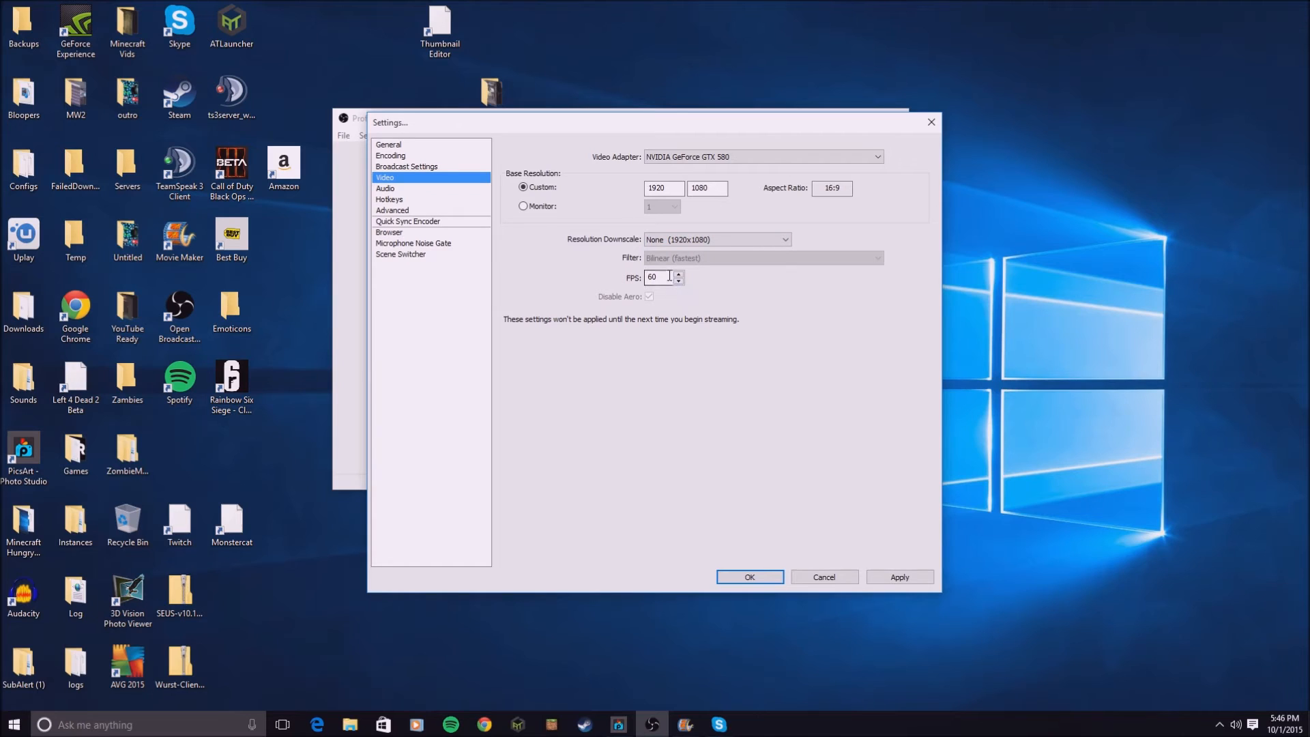
left_click_drag(670, 277, 618, 278)
Switch to the audio settings without saving the video changes and choose Microphone (Blue Snowball) as the microphone device.
left_click(430, 190)
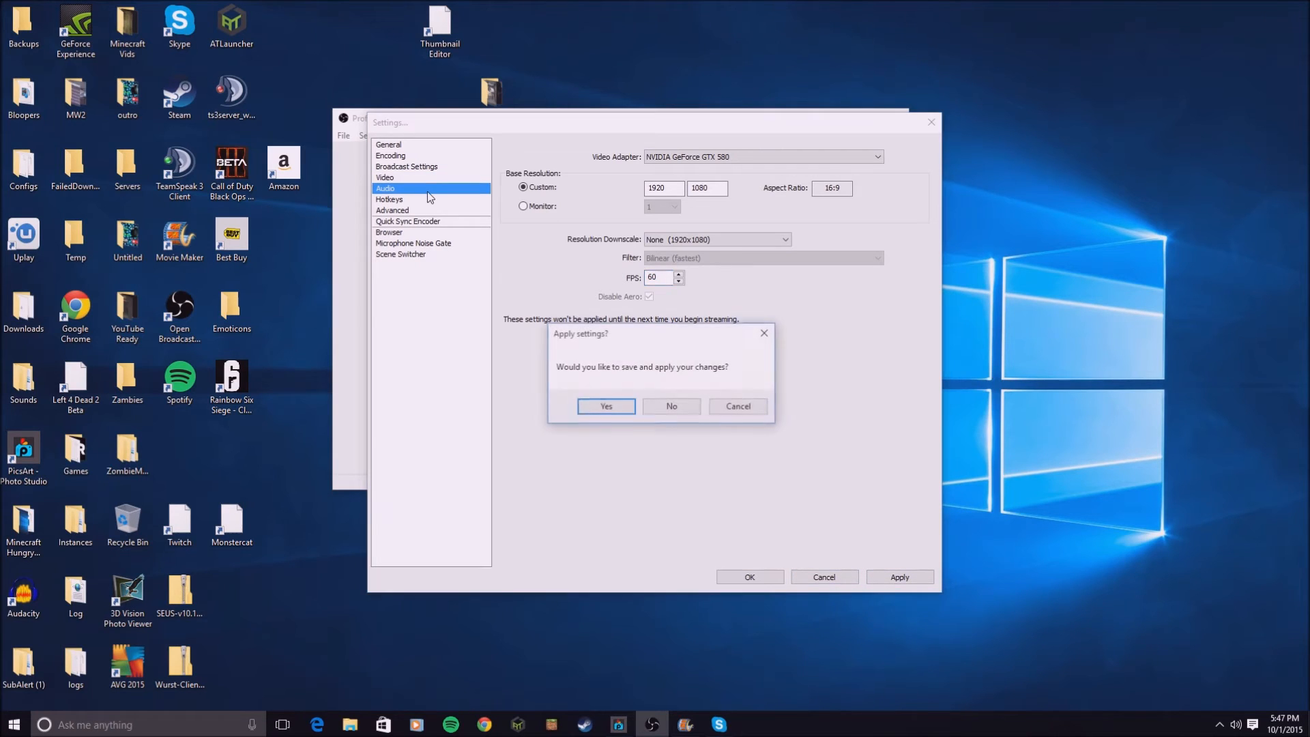
left_click(671, 407)
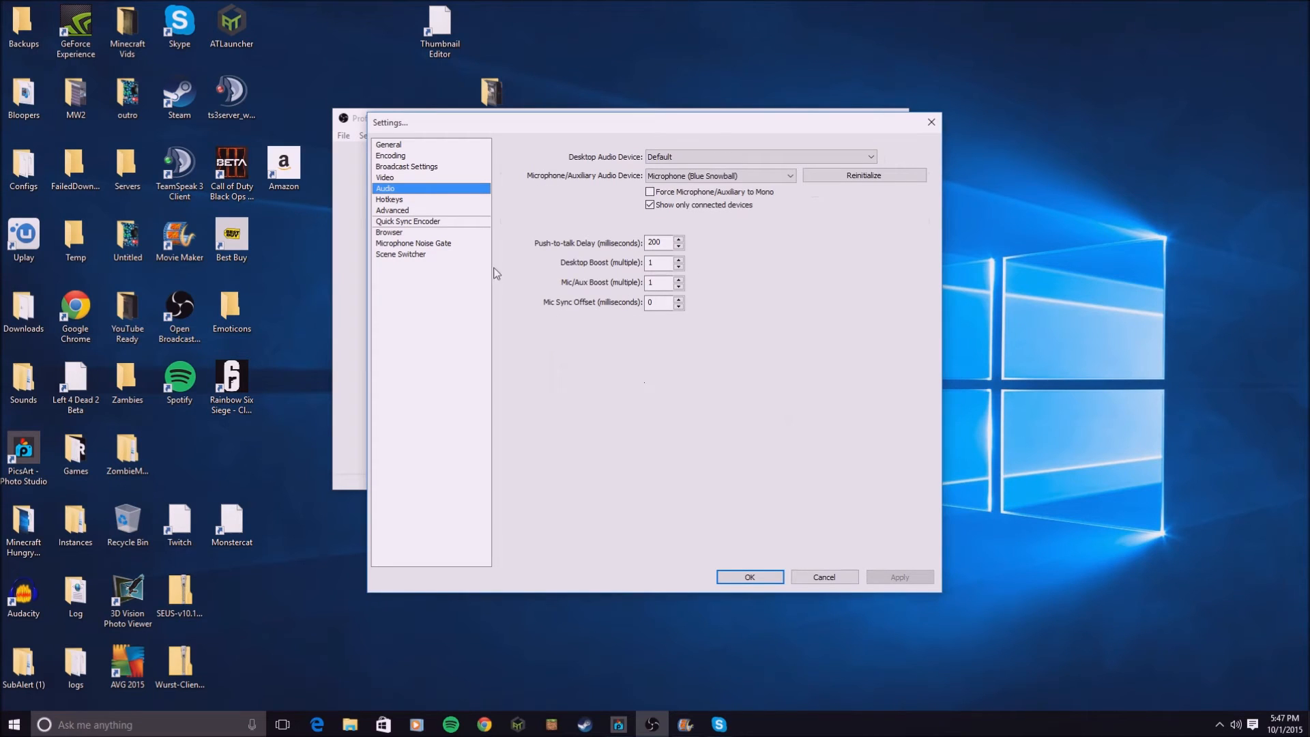
left_click(692, 179)
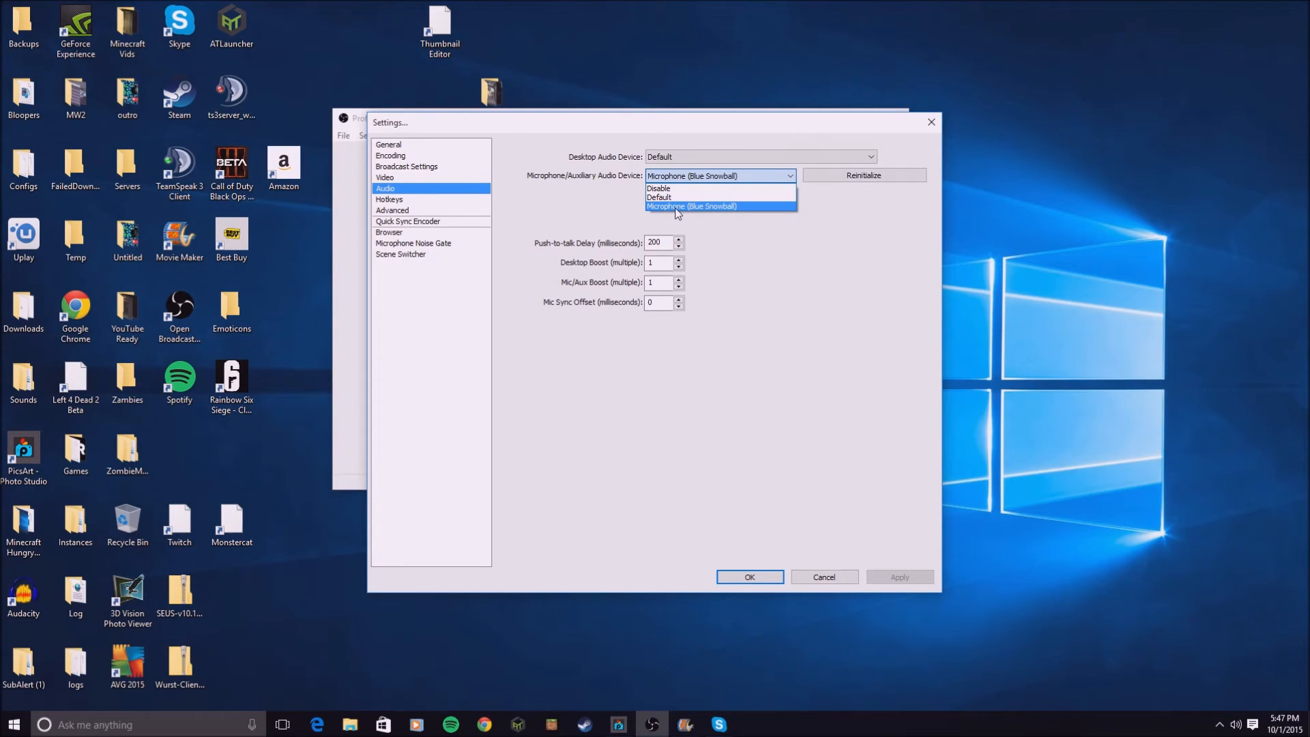
left_click(674, 207)
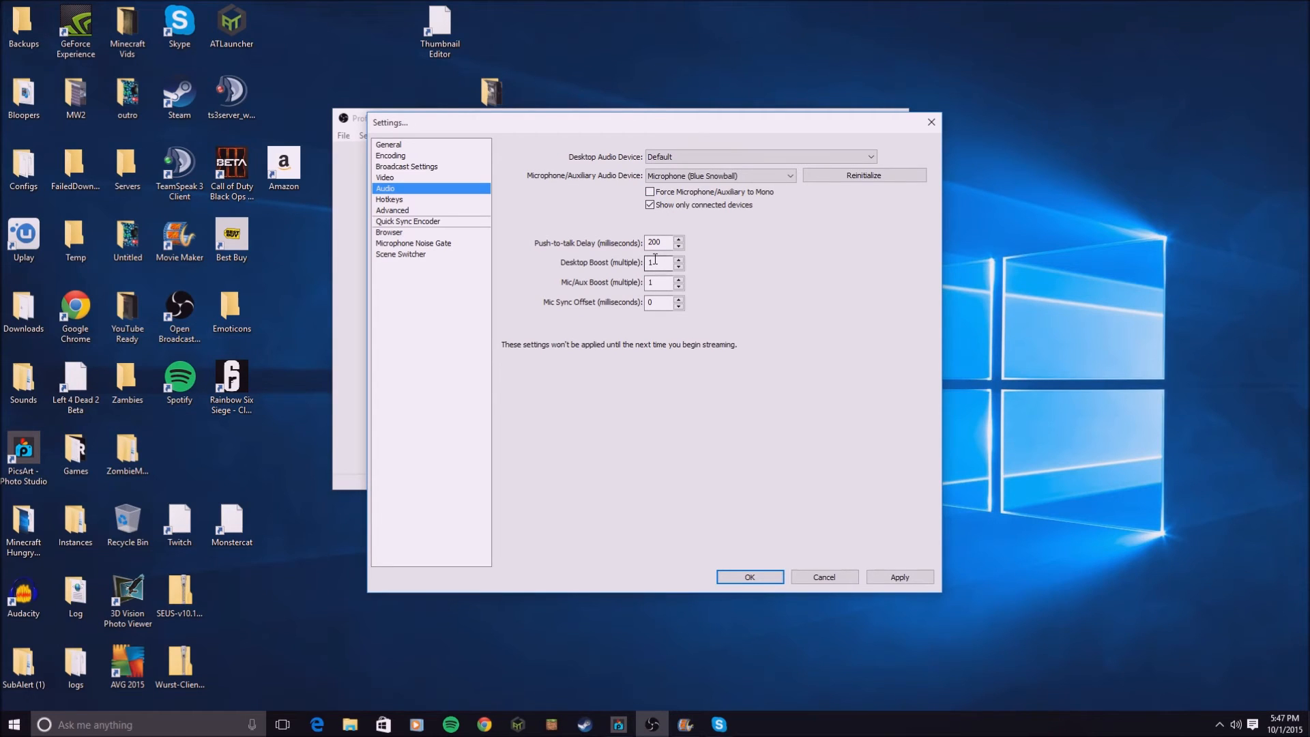
Switch to the hotkey settings without saving the audio changes and select the Mute/Unmute Desktop hotkey for editing.
left_click(411, 200)
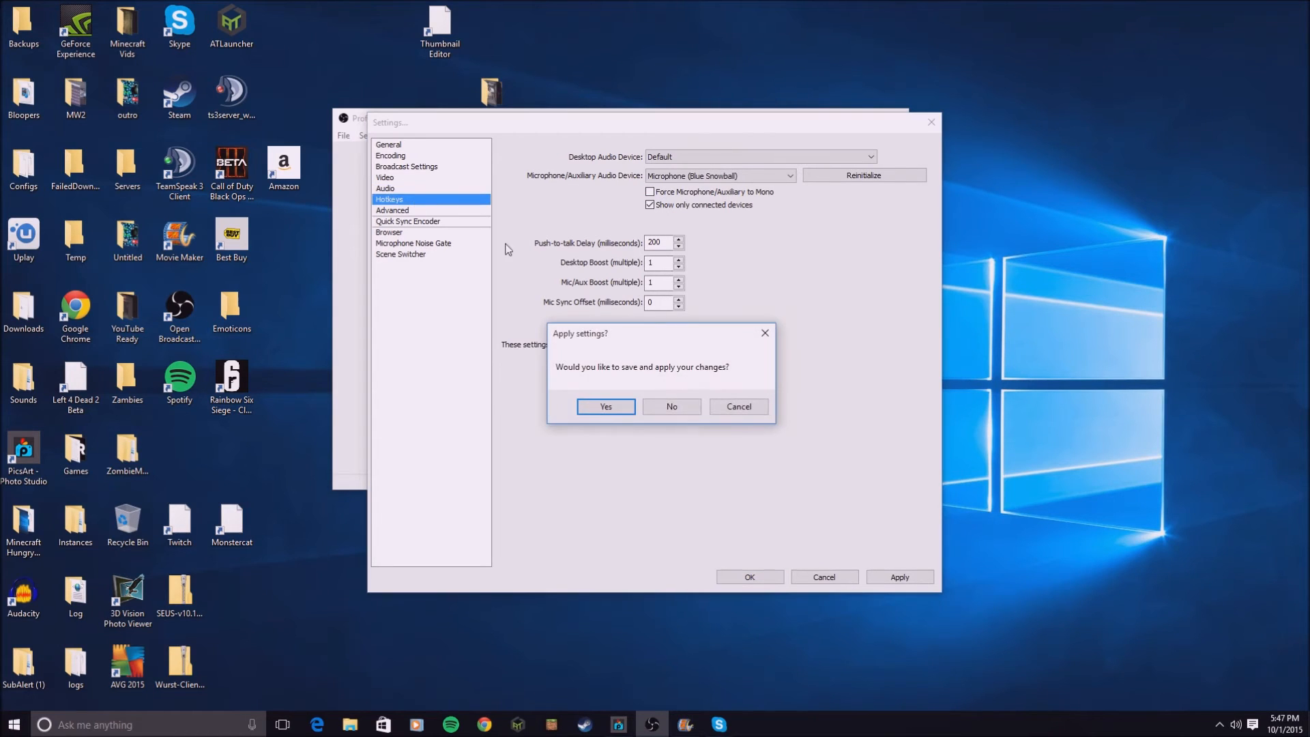
left_click(674, 407)
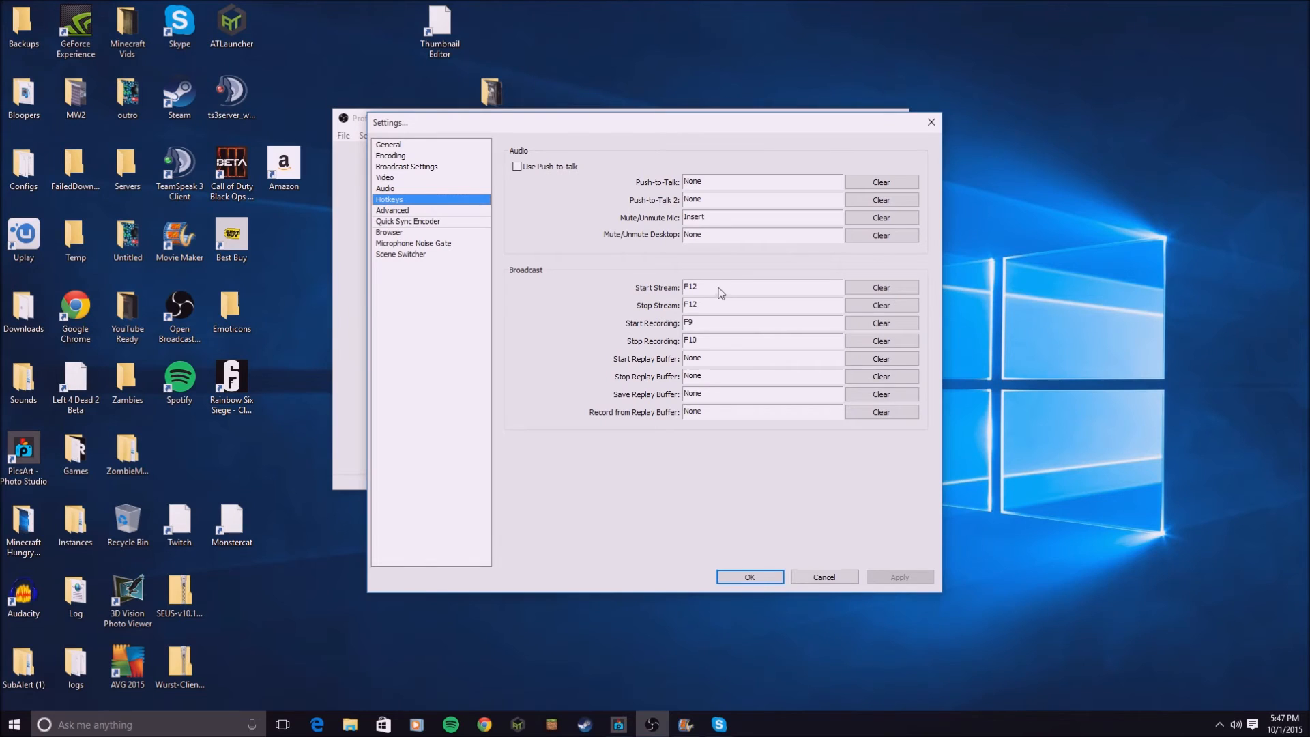
left_click(701, 236)
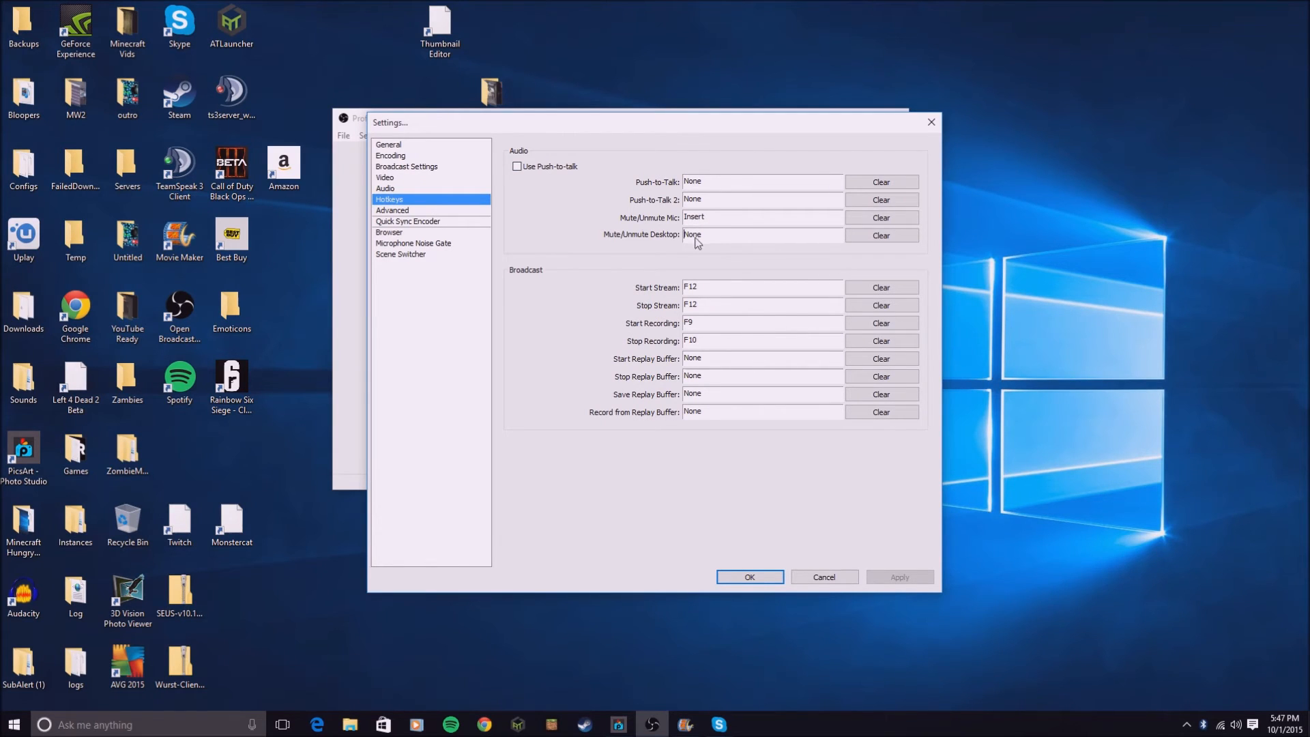
Review the hotkeys for starting and stopping the stream and for stopping the recording.
left_click(706, 290)
left_click(711, 342)
left_click(706, 309)
left_click(710, 295)
left_click(708, 309)
Review the Advanced, Quick Sync Encoder, Browser, Microphone Noise Gate and Scene Switcher settings.
left_click(427, 209)
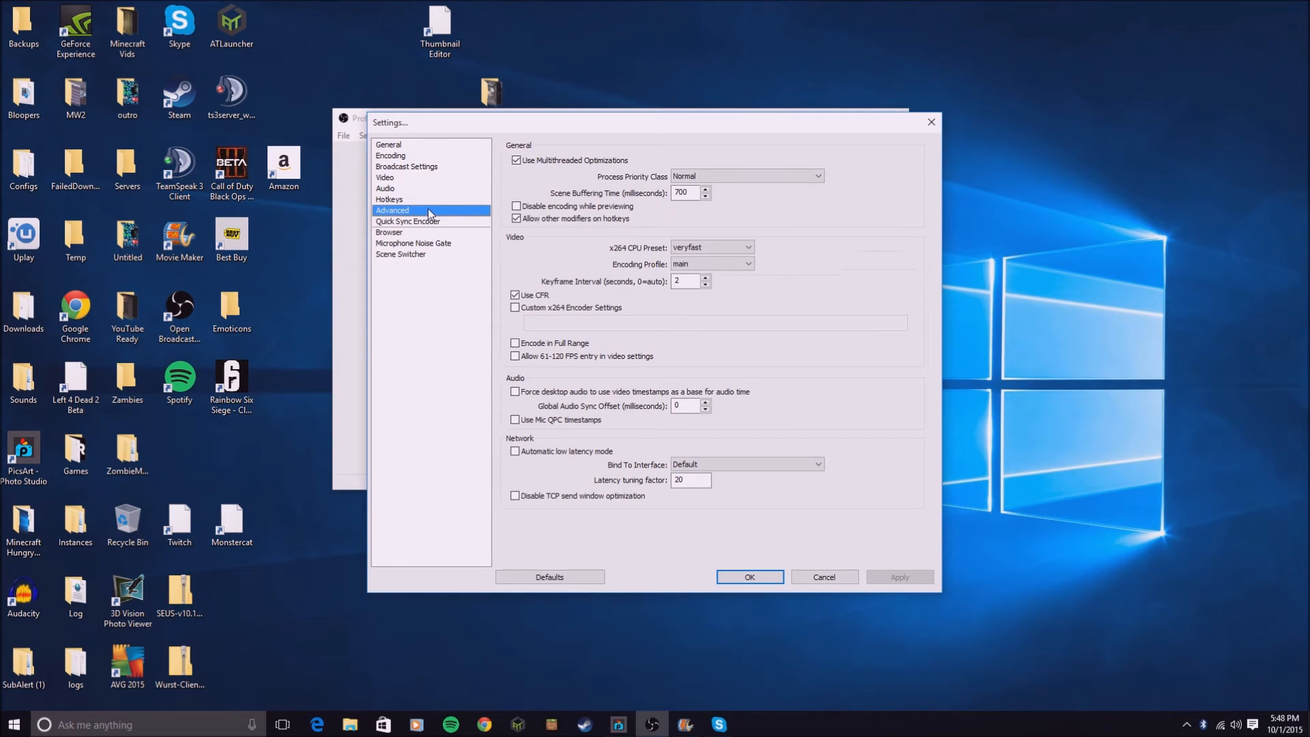
left_click(439, 203)
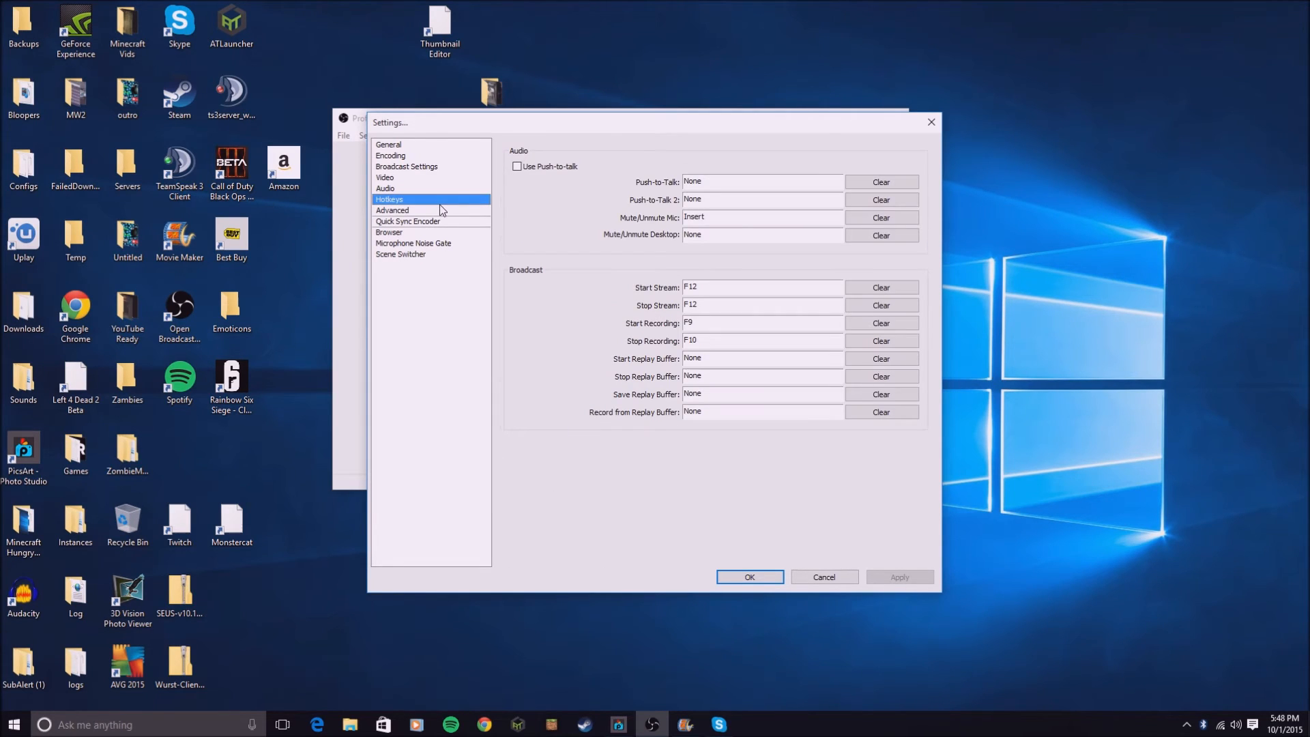
left_click(441, 211)
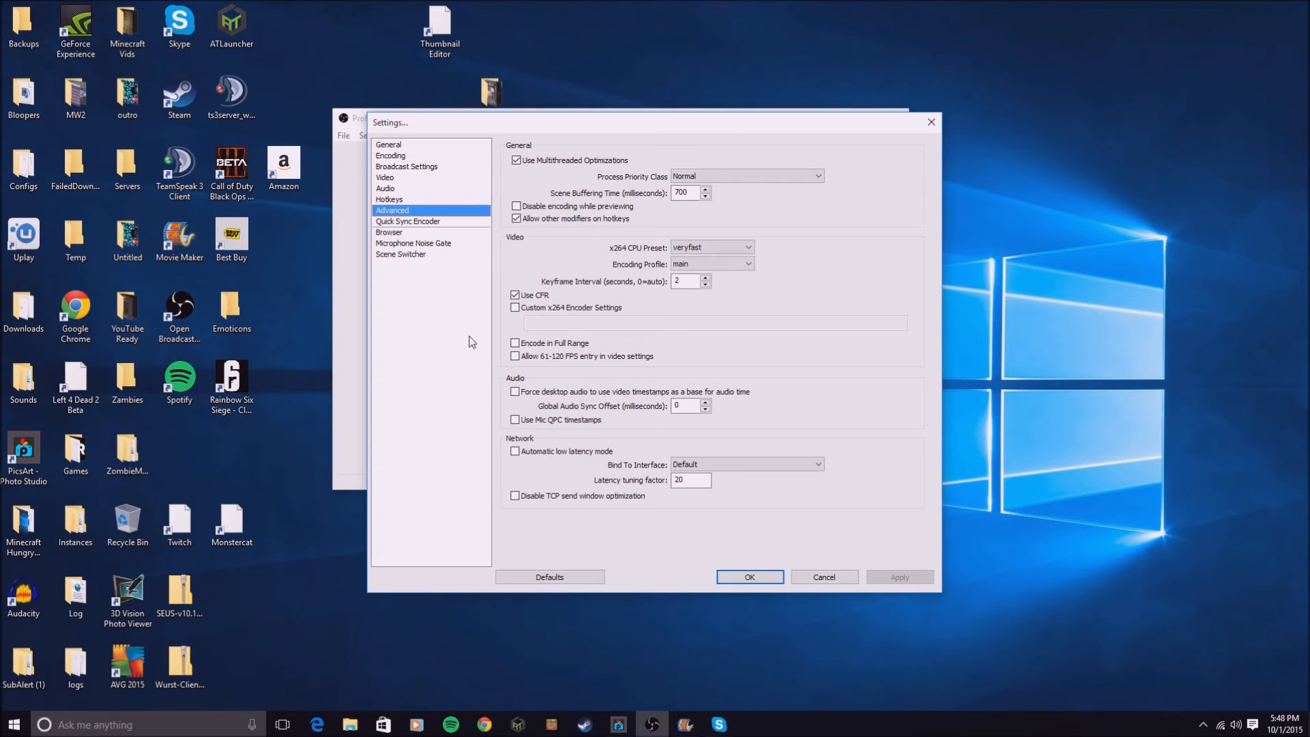
left_click(415, 222)
left_click(410, 232)
left_click(408, 243)
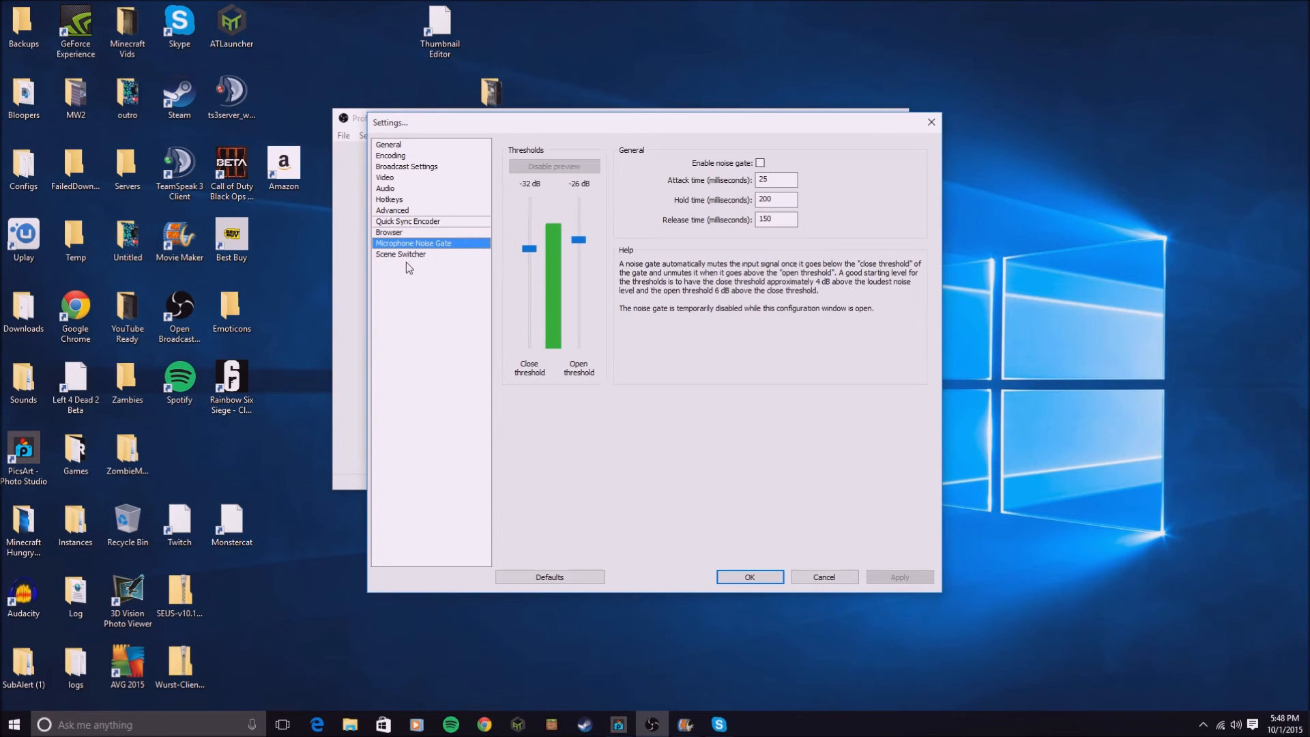
left_click(407, 257)
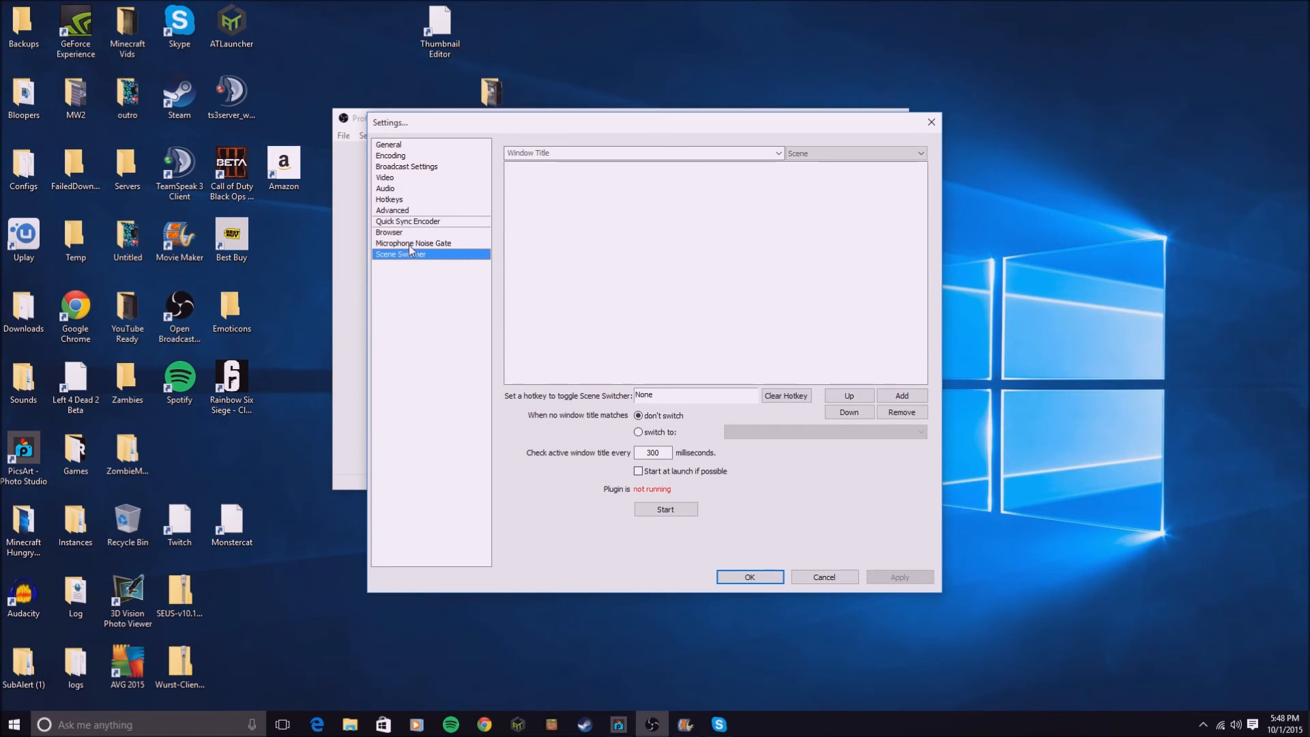
Check the General settings and the Encoding settings again.
left_click(432, 156)
left_click(437, 144)
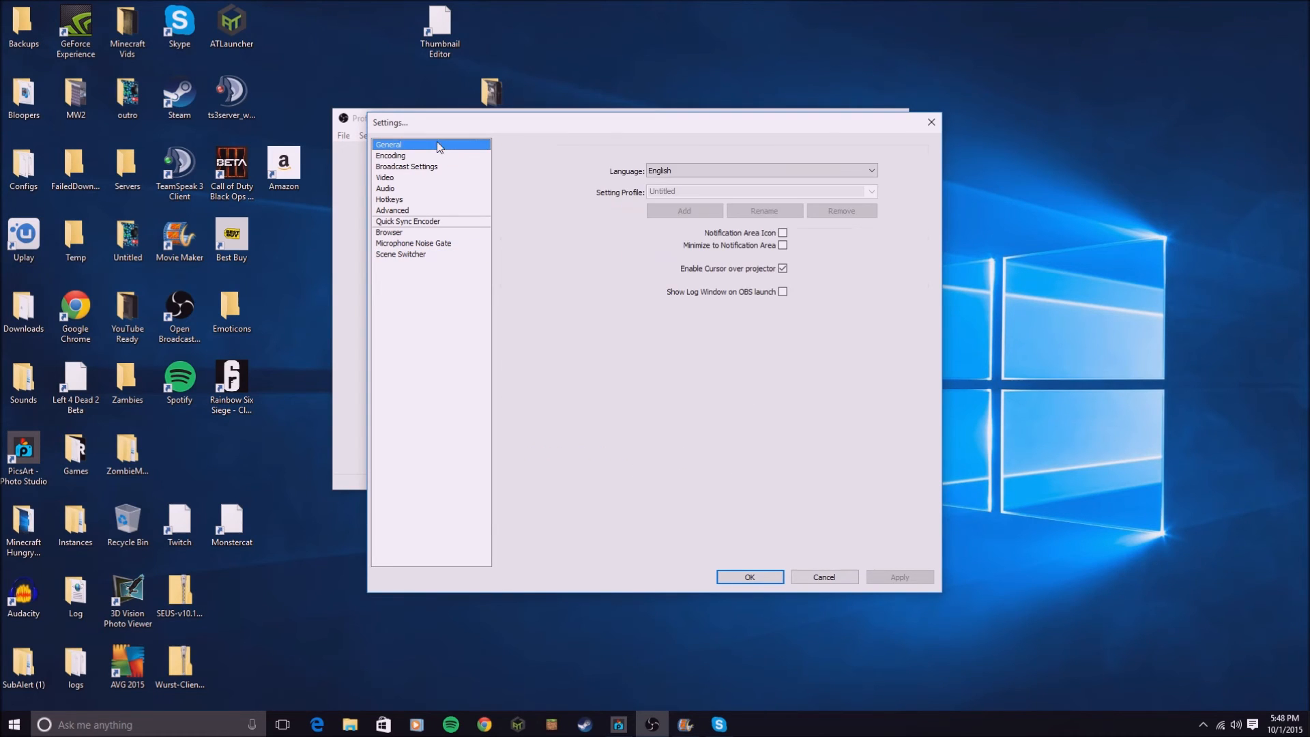
left_click(438, 156)
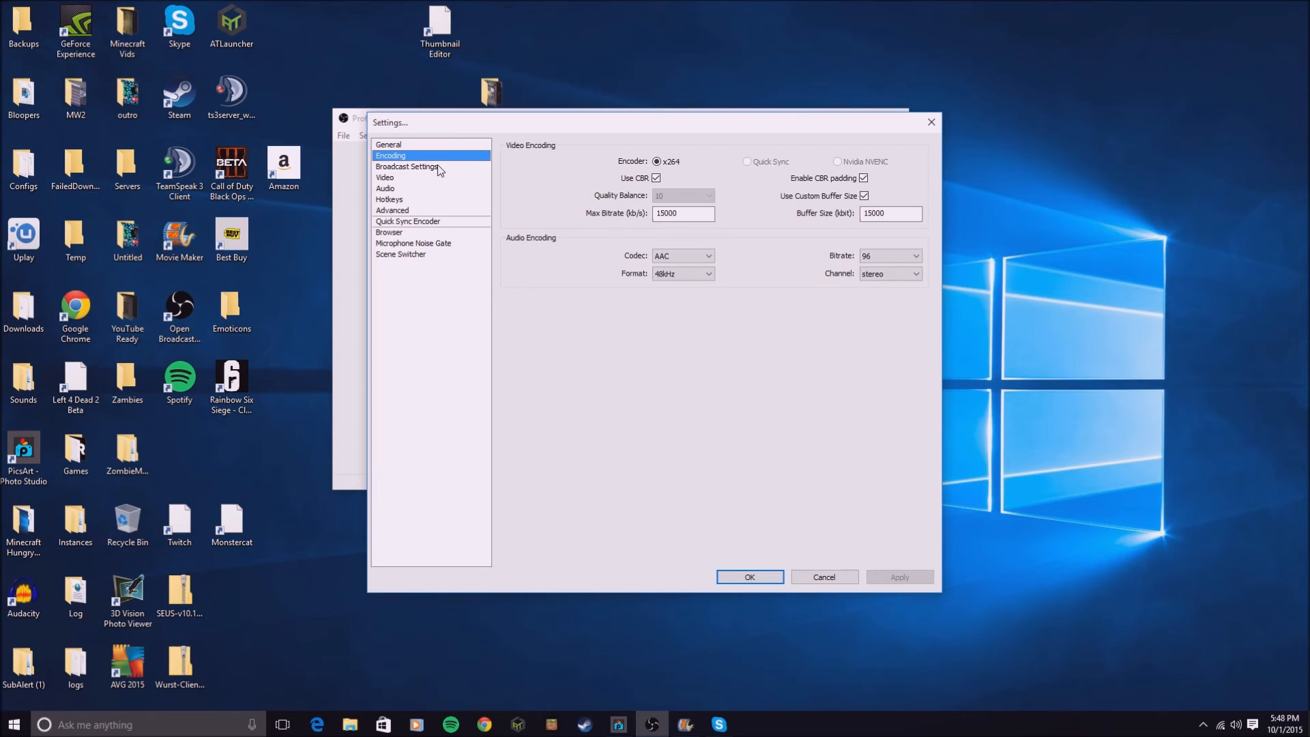
Try the Live Stream mode in the broadcast settings and return to the encoding settings without saving the change.
left_click(438, 168)
left_click(665, 157)
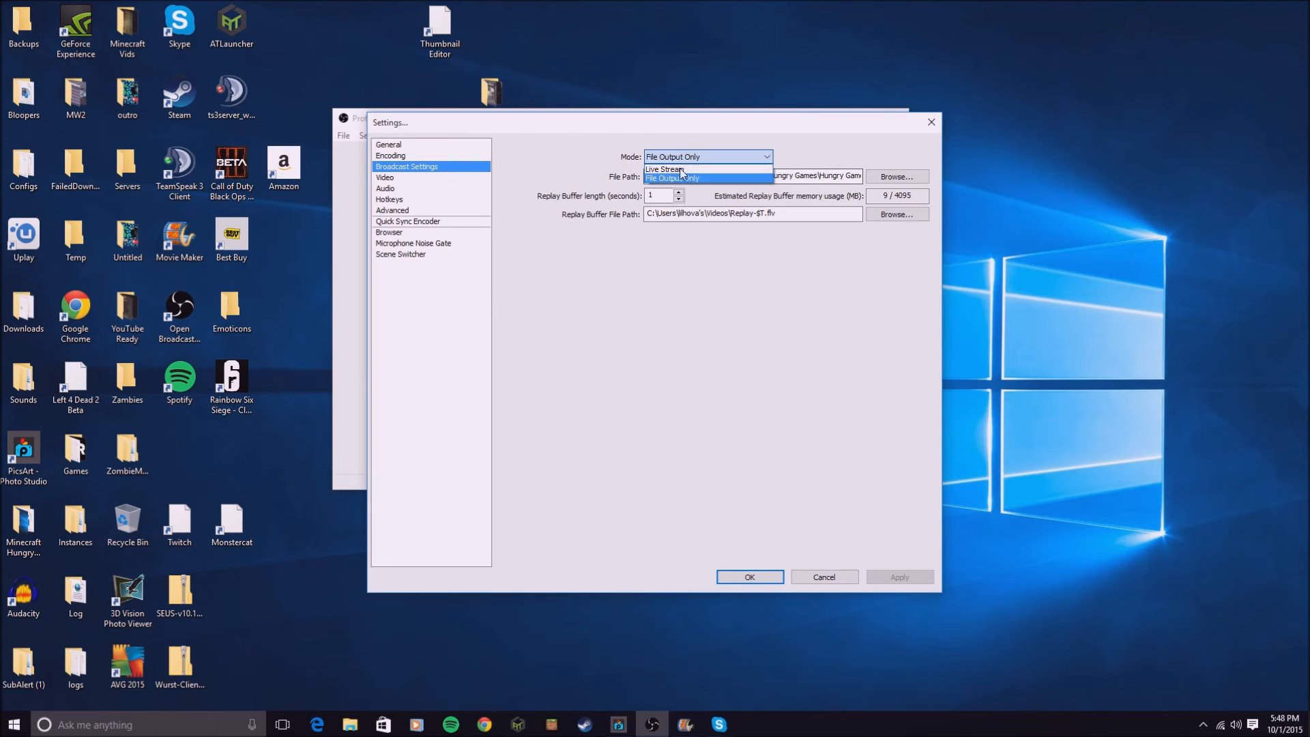
left_click(683, 165)
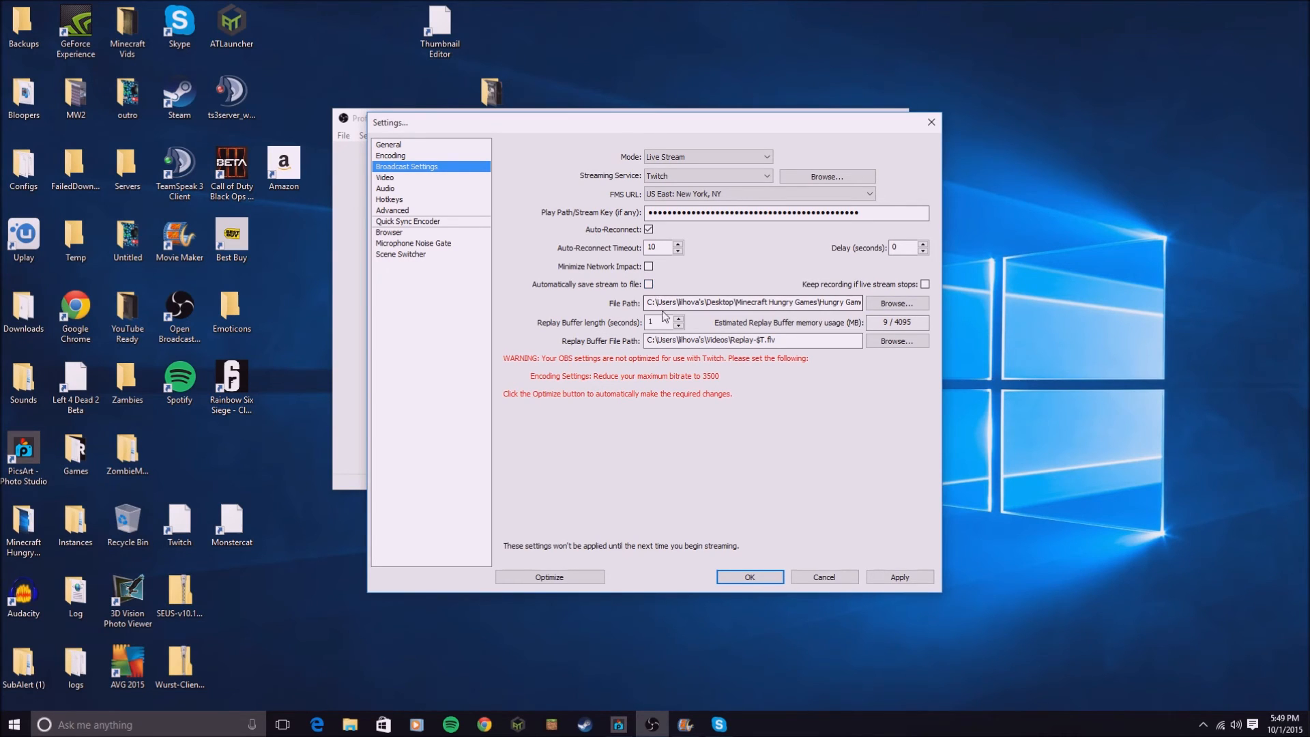
mouse_move(666, 298)
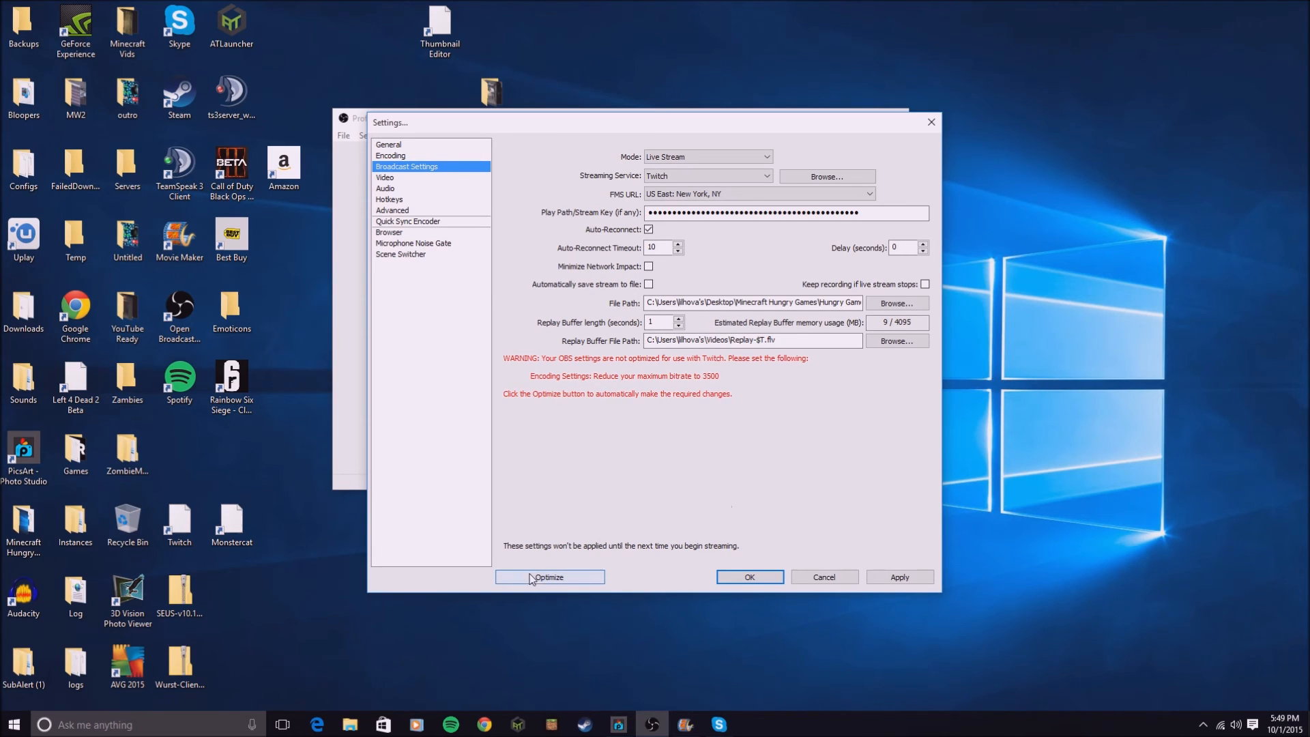
left_click(413, 155)
left_click(659, 404)
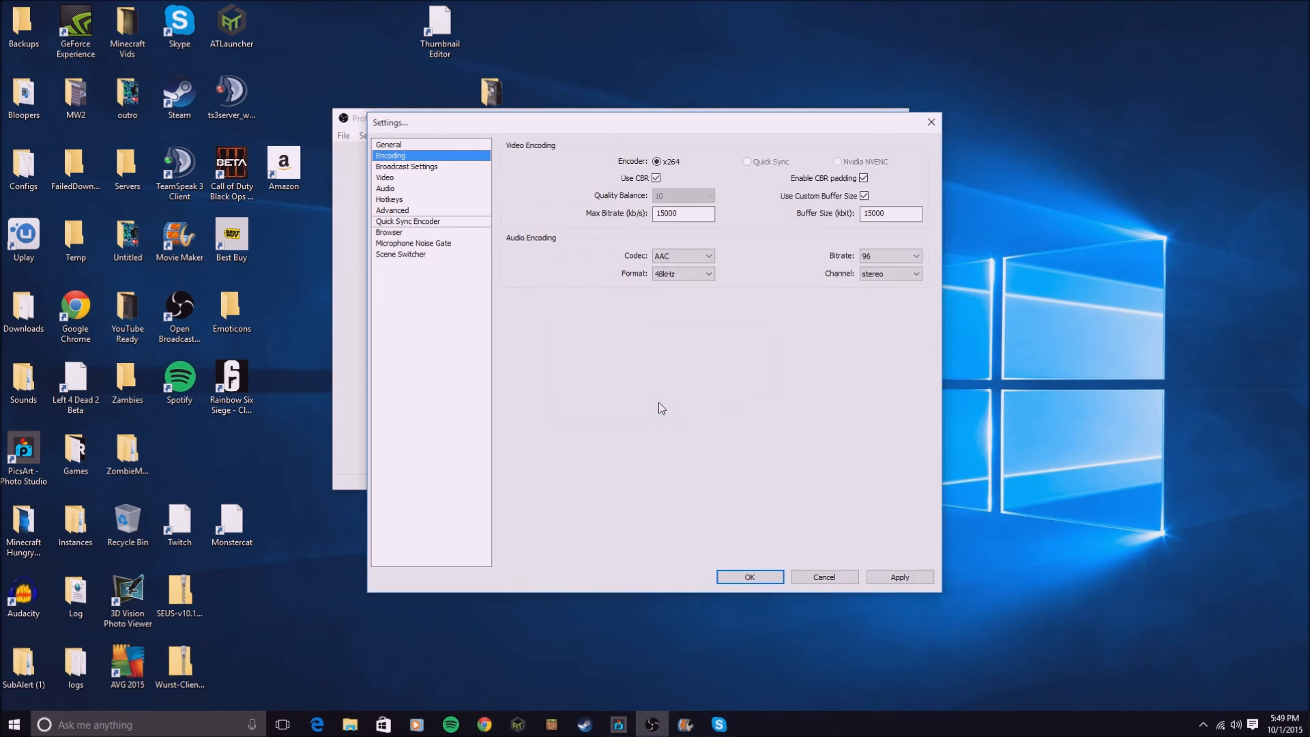
Examine the max bitrate value and look through the broadcast, Quick Sync Encoder, Advanced, hotkey and video settings.
left_click_drag(687, 215, 607, 217)
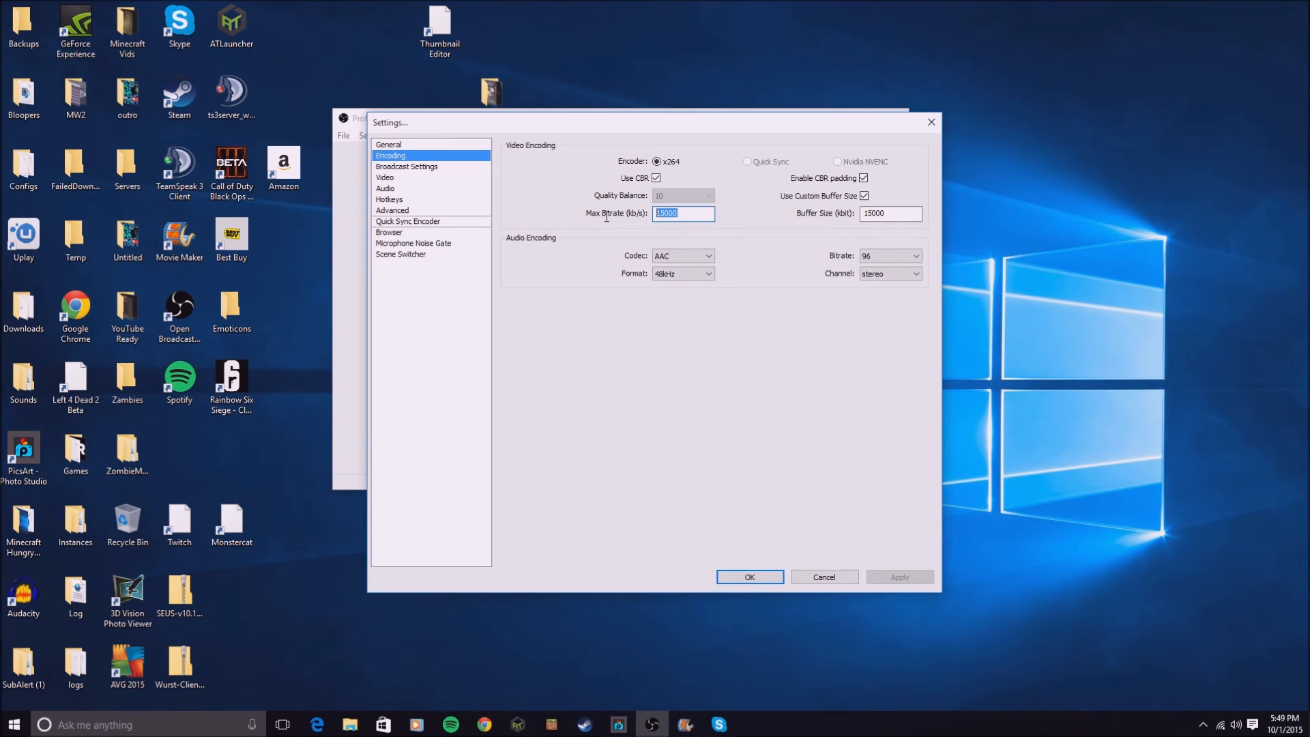
left_click(440, 167)
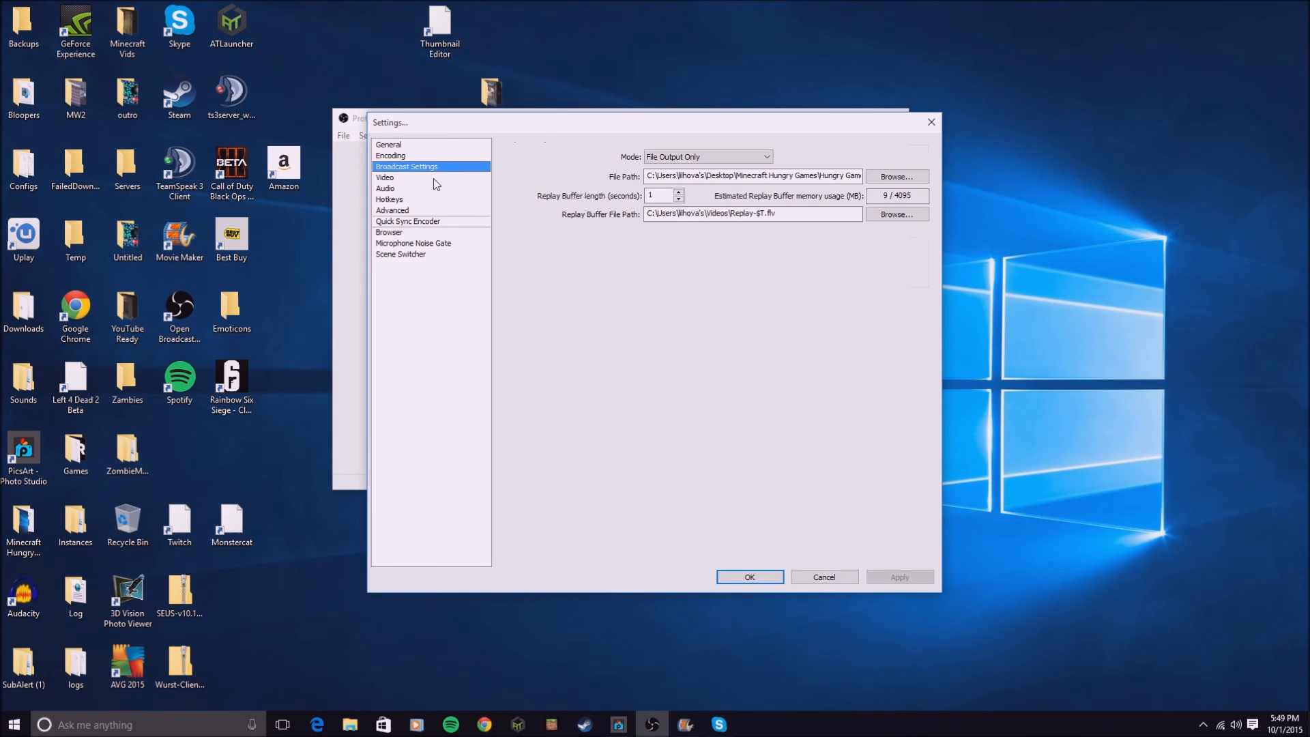
left_click(449, 153)
left_click(440, 165)
left_click(425, 184)
left_click(436, 209)
left_click(429, 224)
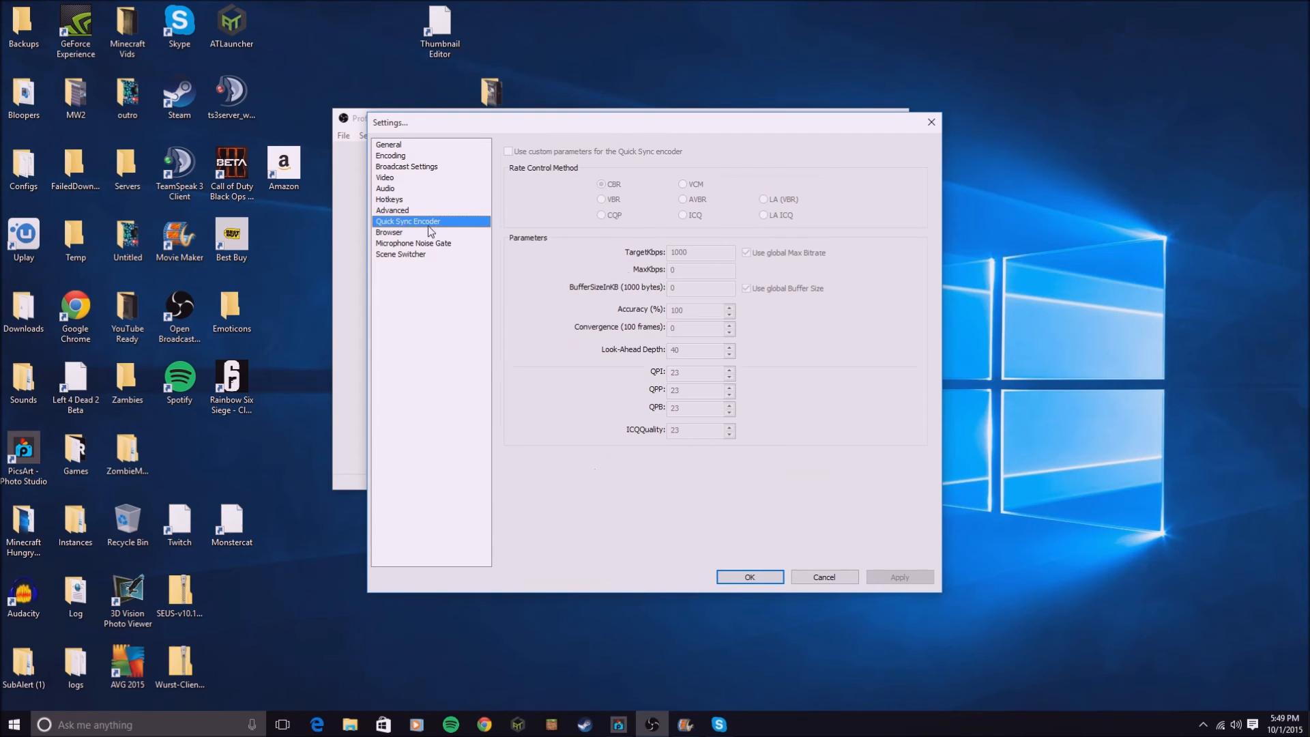
left_click(423, 210)
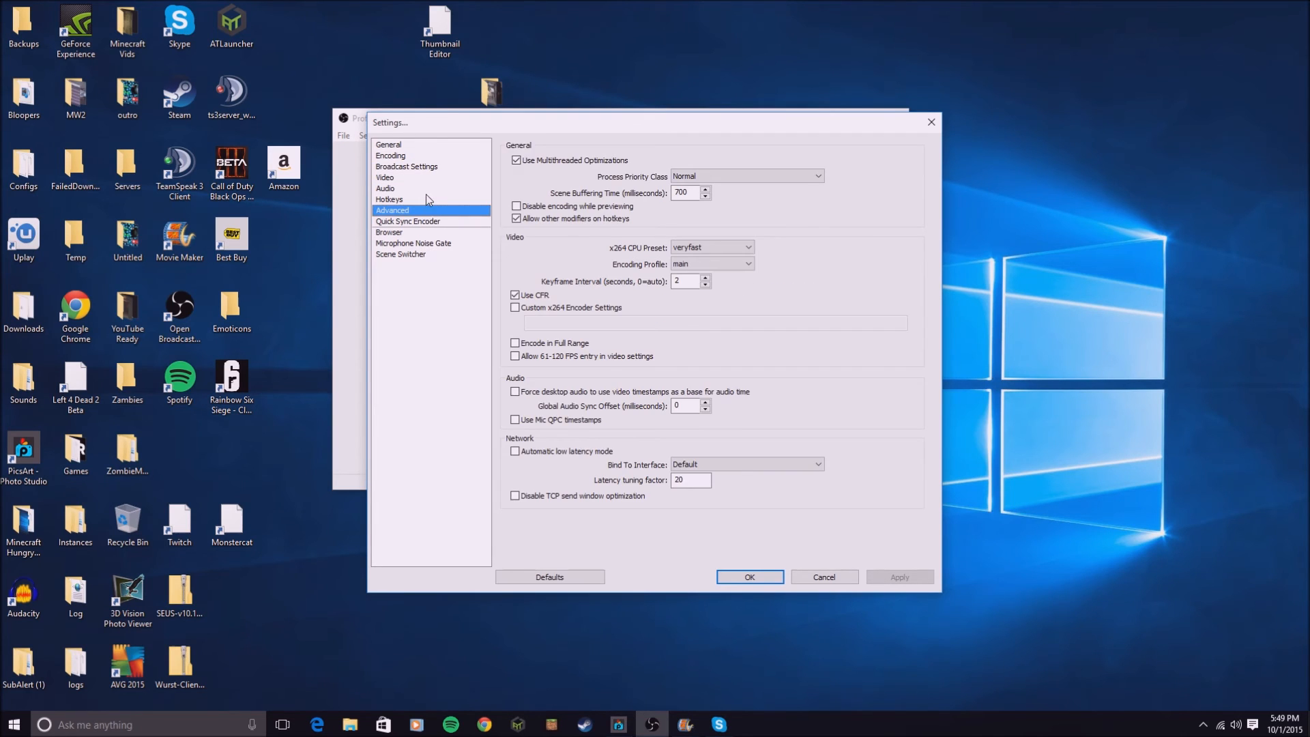
left_click(426, 198)
left_click(426, 181)
left_click(436, 166)
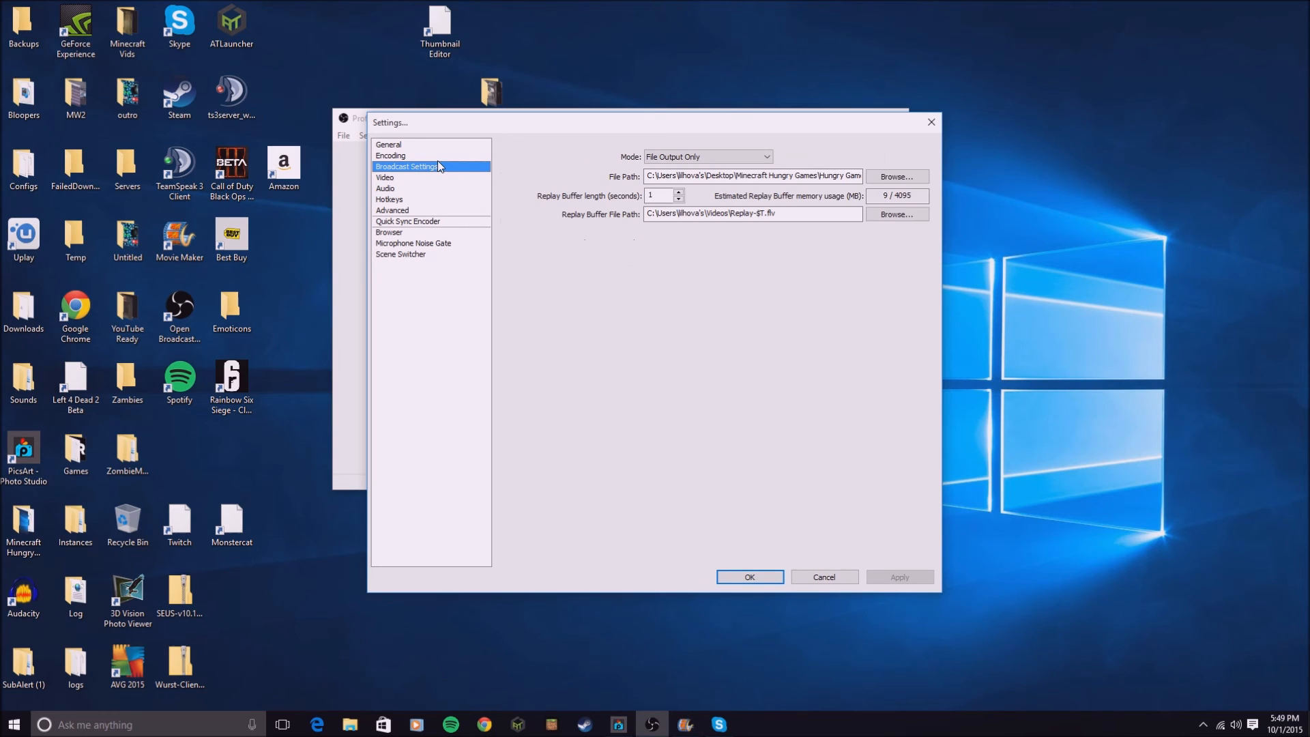
Try the Live Stream mode, preview and cancel its Optimize changes, and return to the encoding settings without saving.
left_click(694, 157)
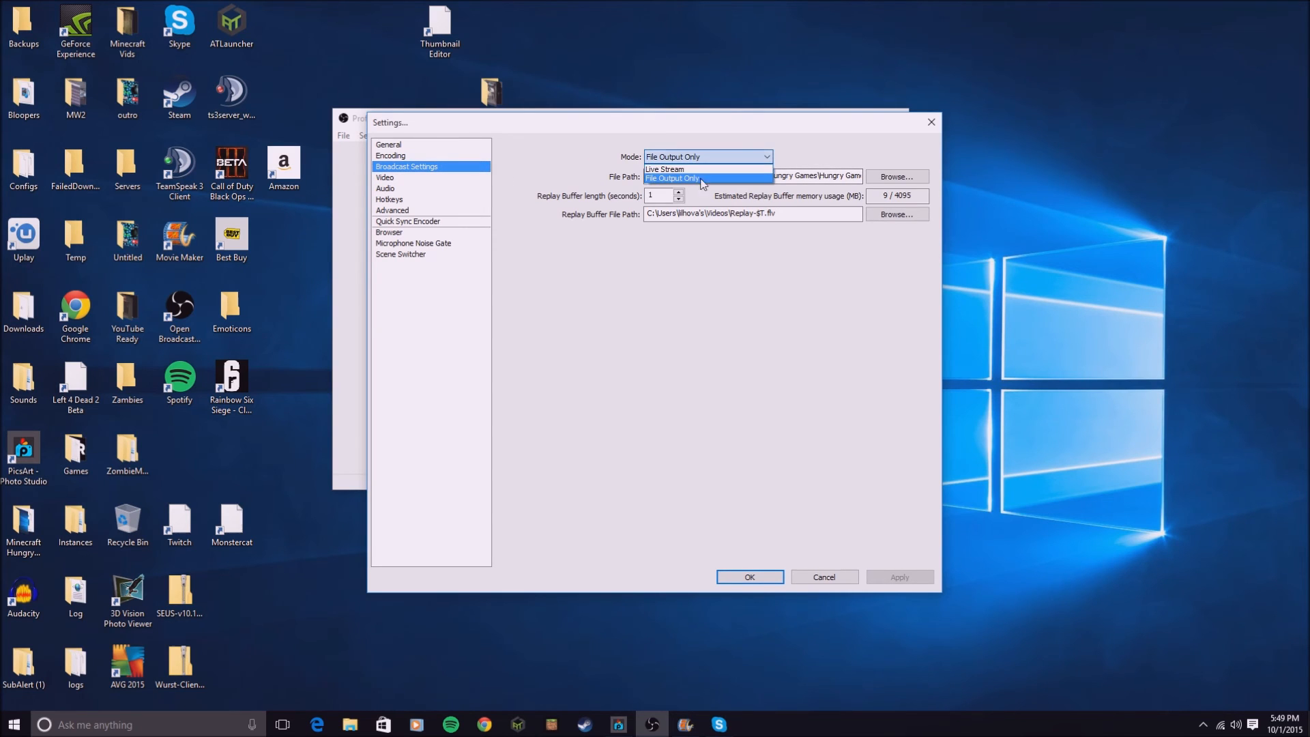
left_click(694, 170)
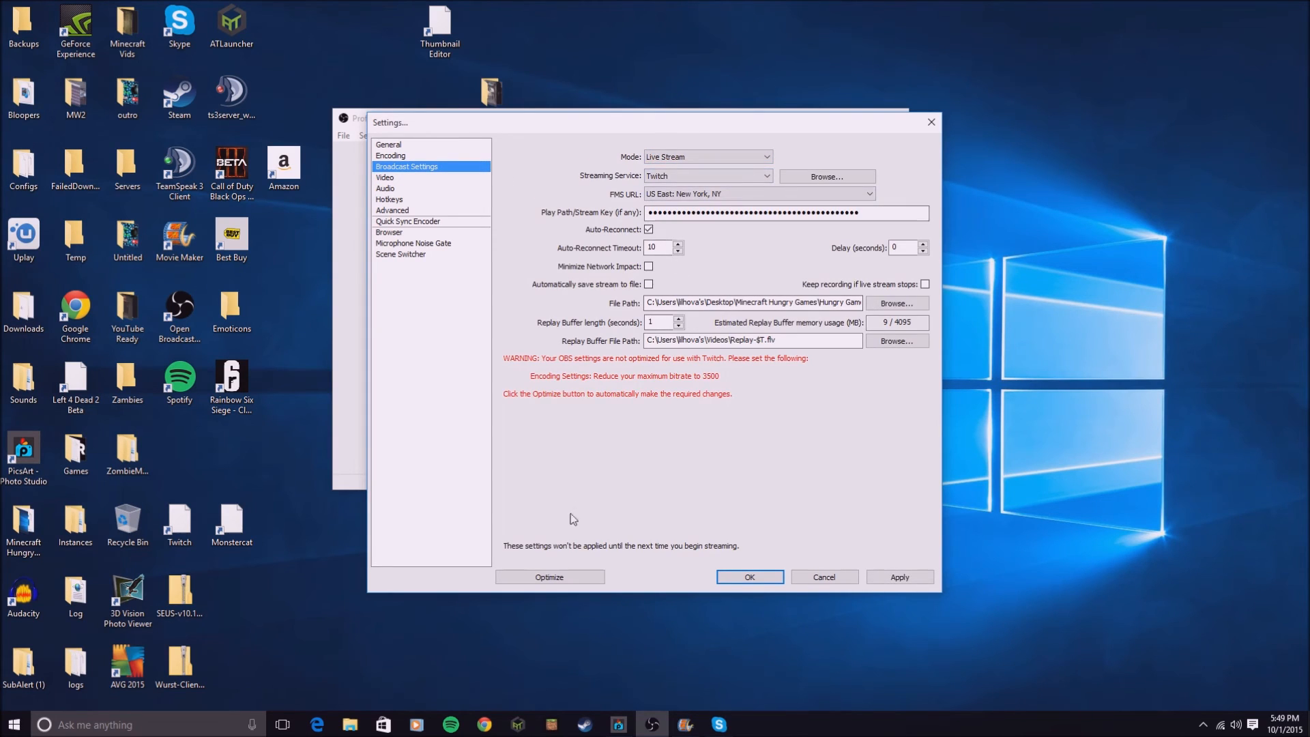
left_click(537, 577)
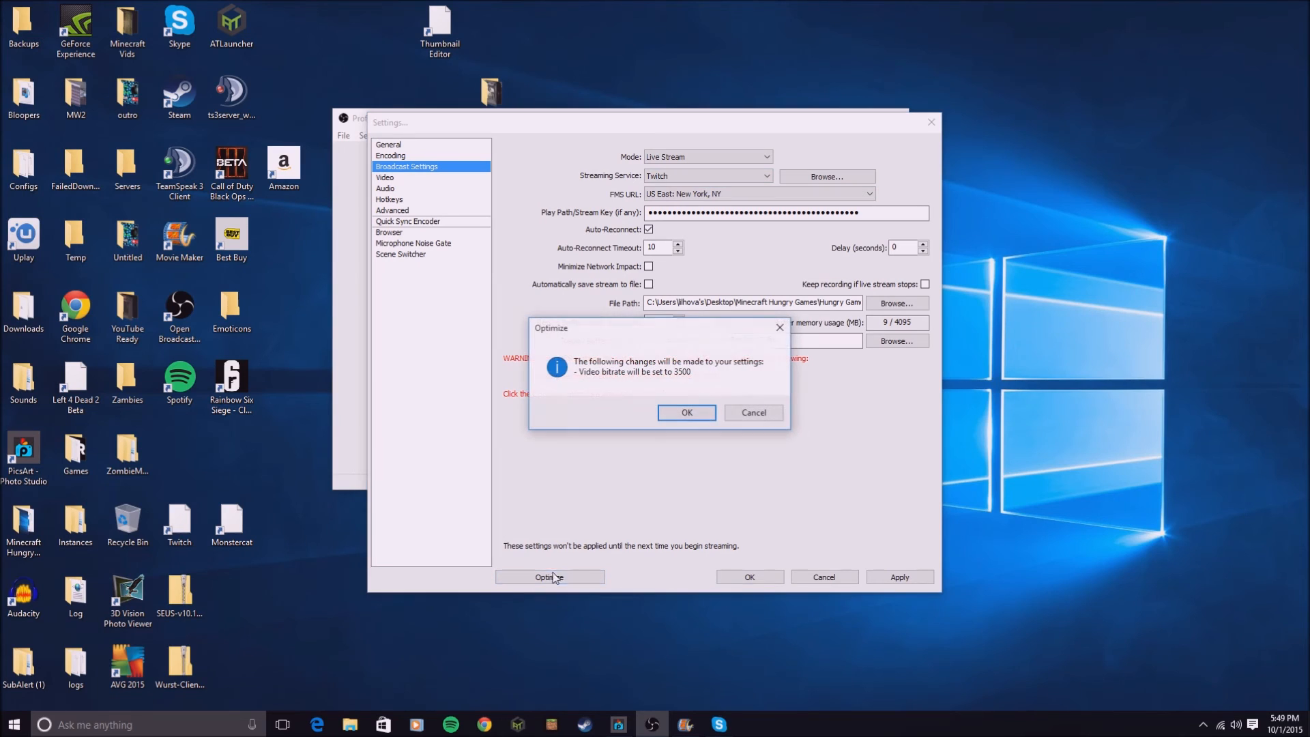
left_click(743, 414)
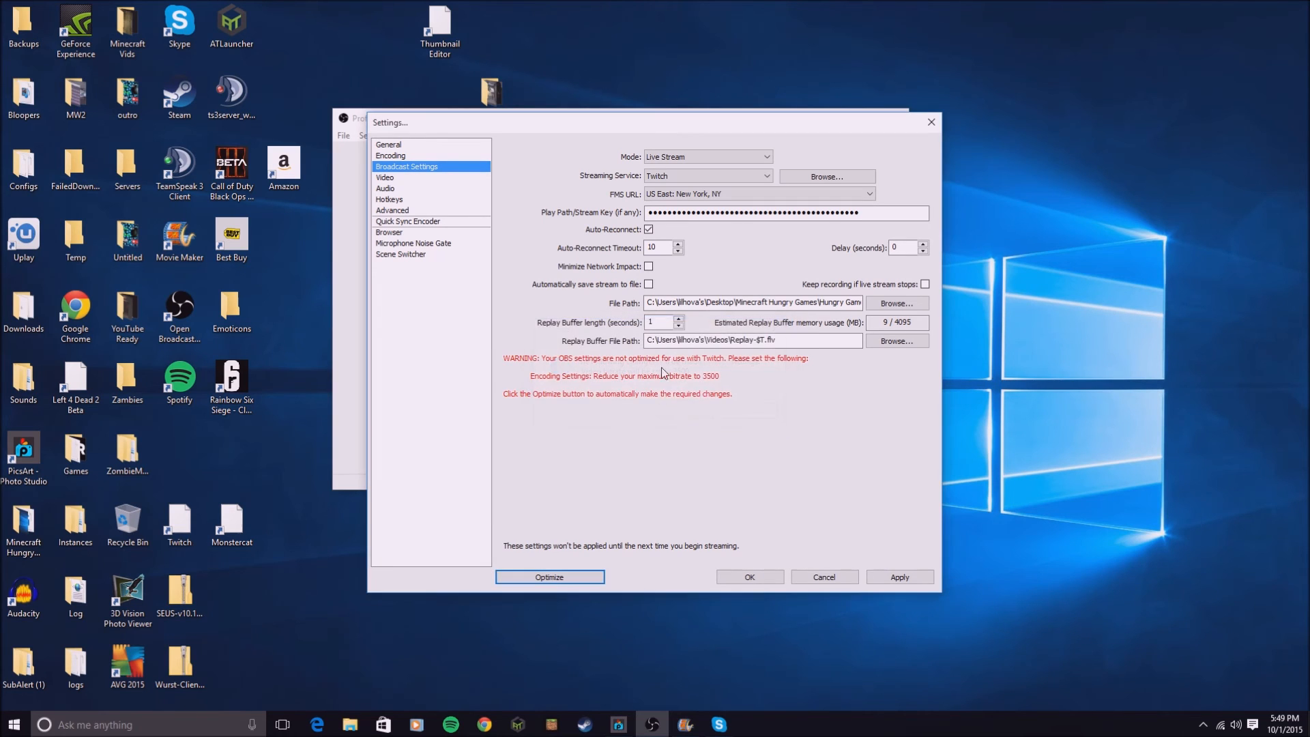
left_click(424, 155)
left_click(670, 406)
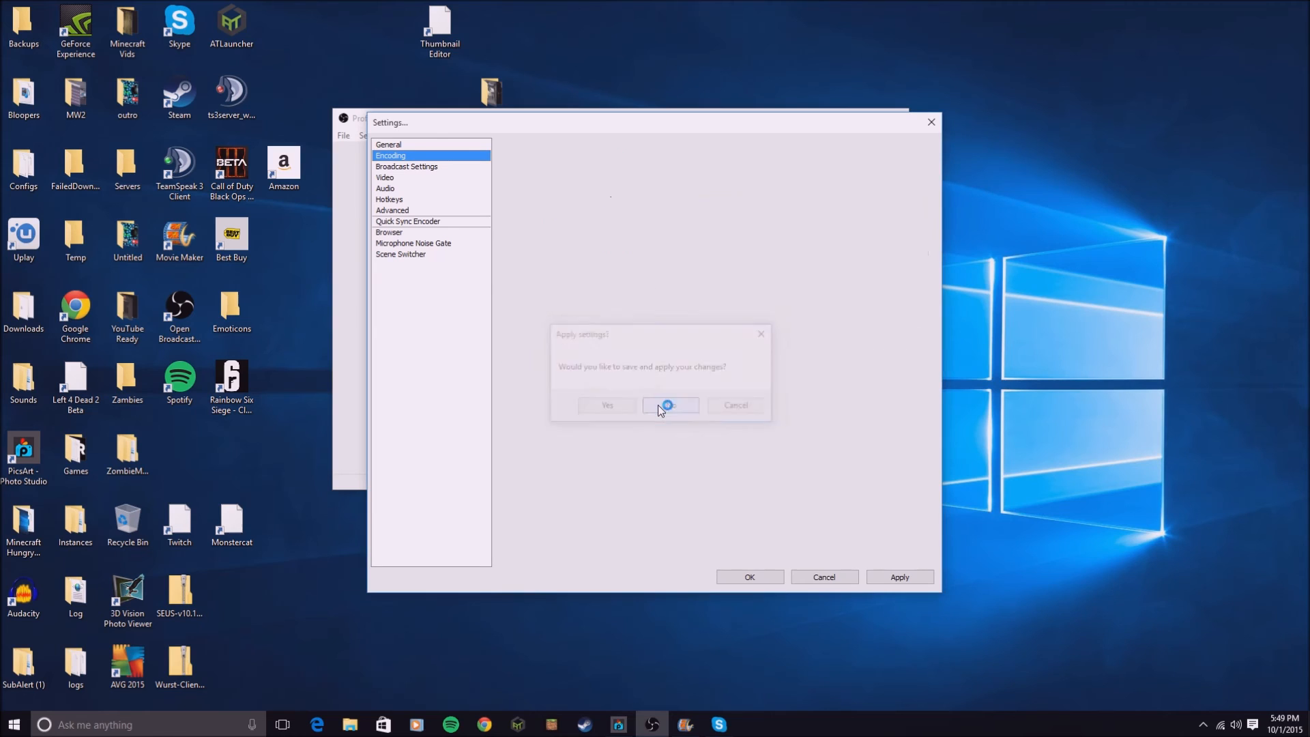
Inspect the max bitrate and buffer size values in the video encoding settings.
double_click(675, 212)
double_click(884, 212)
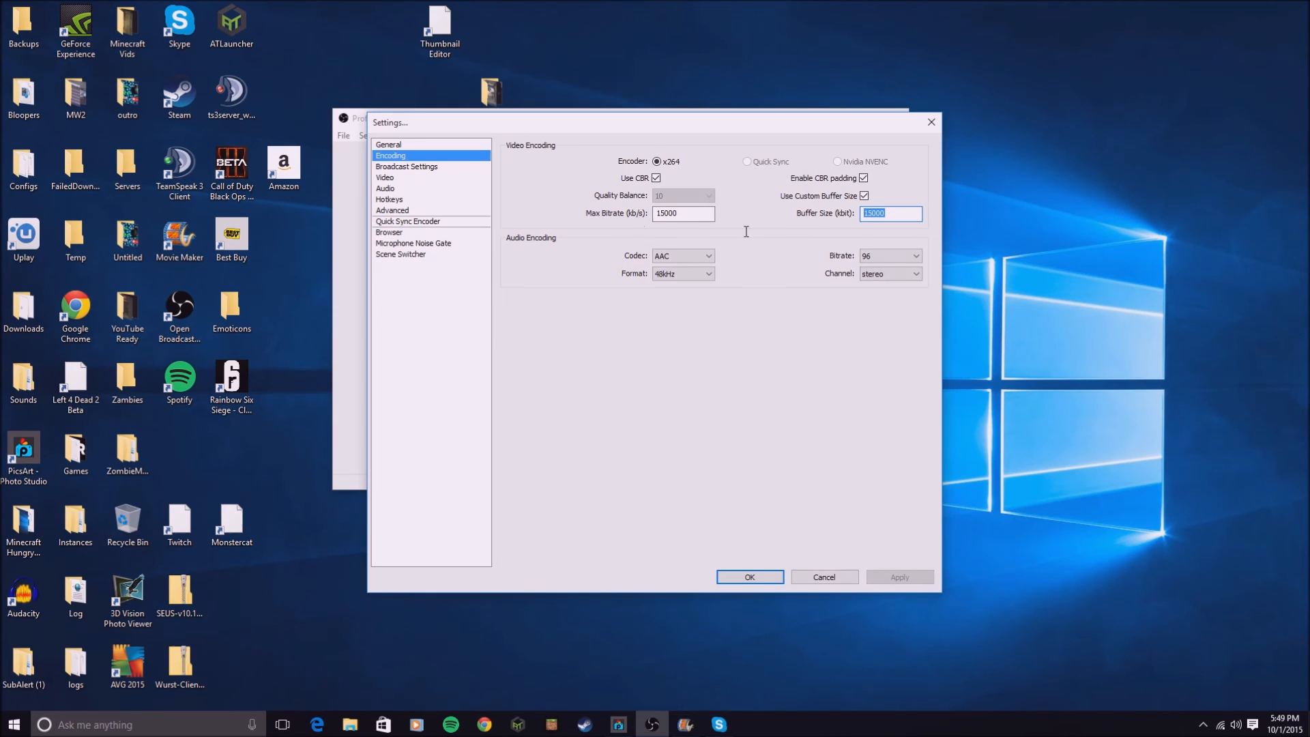
left_click(682, 216)
left_click(883, 214)
Look over the Advanced, Browser, Microphone Noise Gate and Audio settings once more.
left_click(402, 210)
left_click(406, 232)
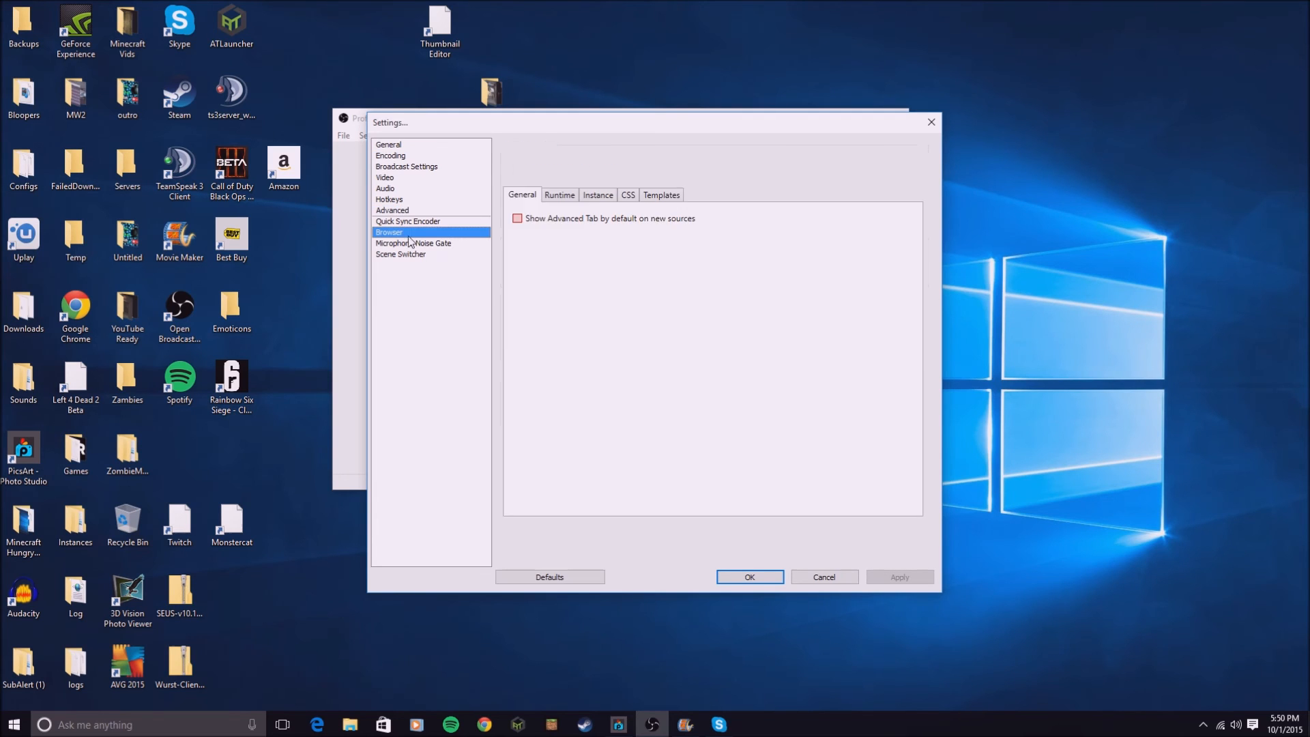
left_click(412, 244)
left_click(413, 232)
left_click(414, 210)
left_click(415, 188)
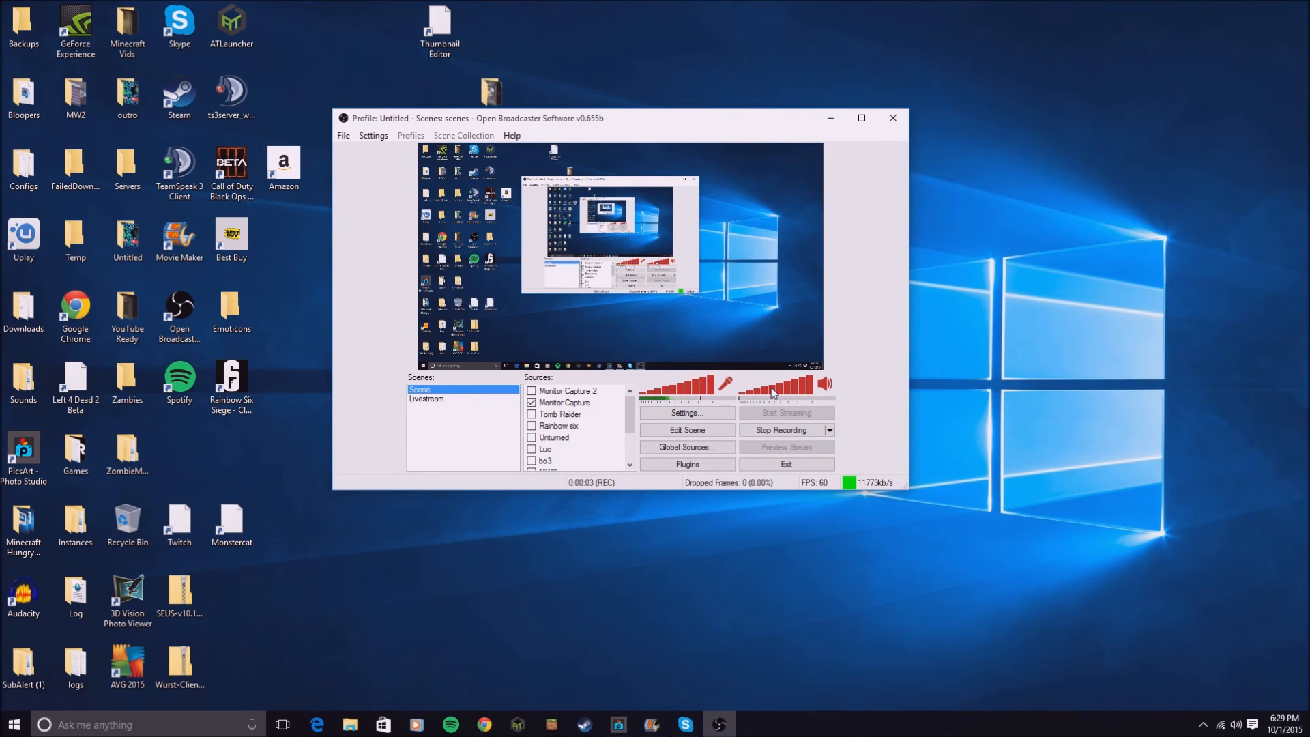
Check the available scene management options and look through the whole list of sources.
right_click(435, 405)
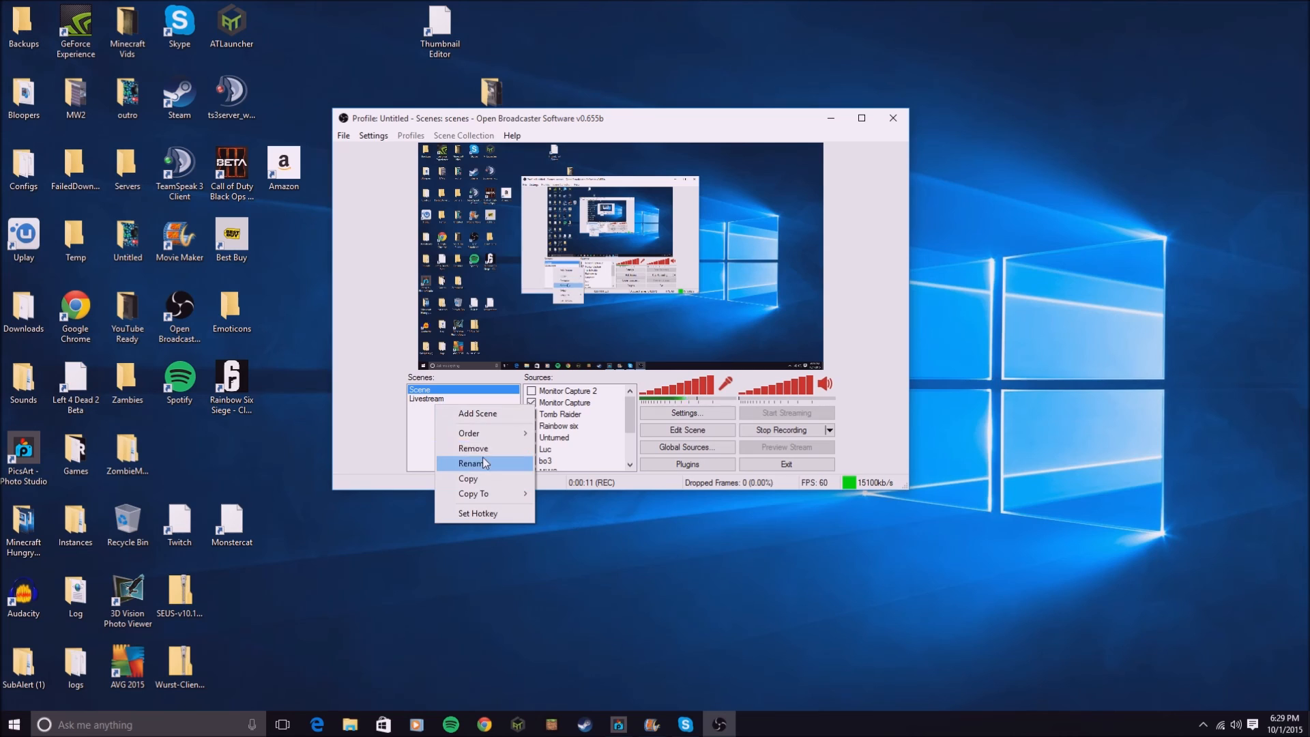
left_click(398, 455)
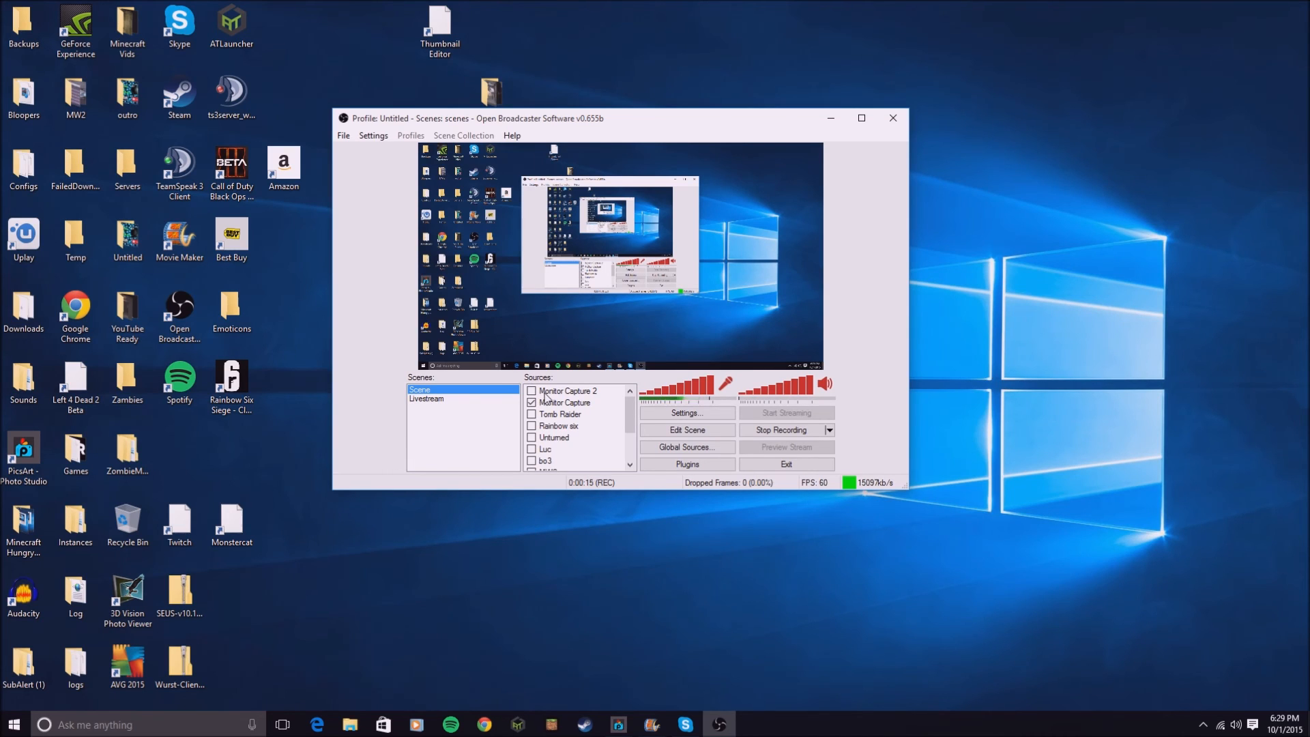
scroll(546, 396, "down", 1)
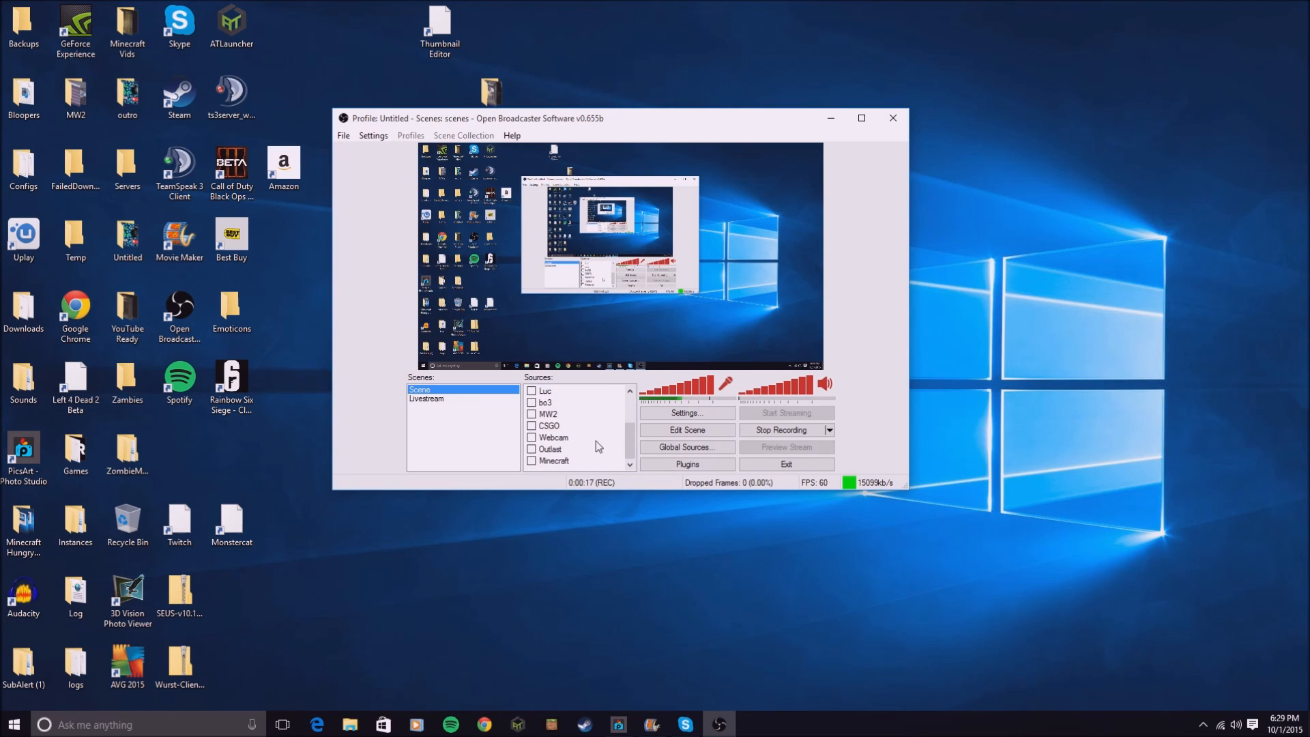
scroll(577, 407, "down", 2)
scroll(551, 469, "up", 2)
scroll(551, 468, "down", 2)
Try adding a Game Capture source with the name "fqwd" and cancel the naming dialog.
right_click(558, 468)
mouse_move(584, 475)
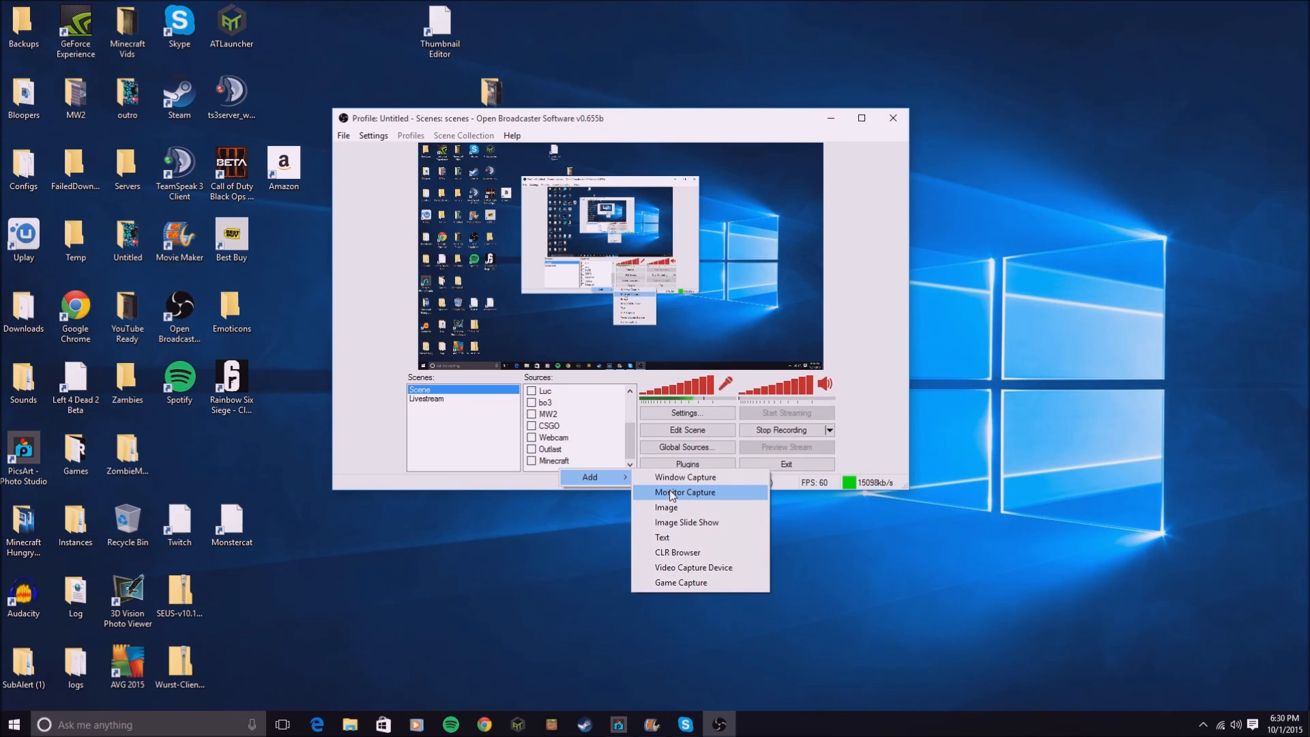
left_click(682, 585)
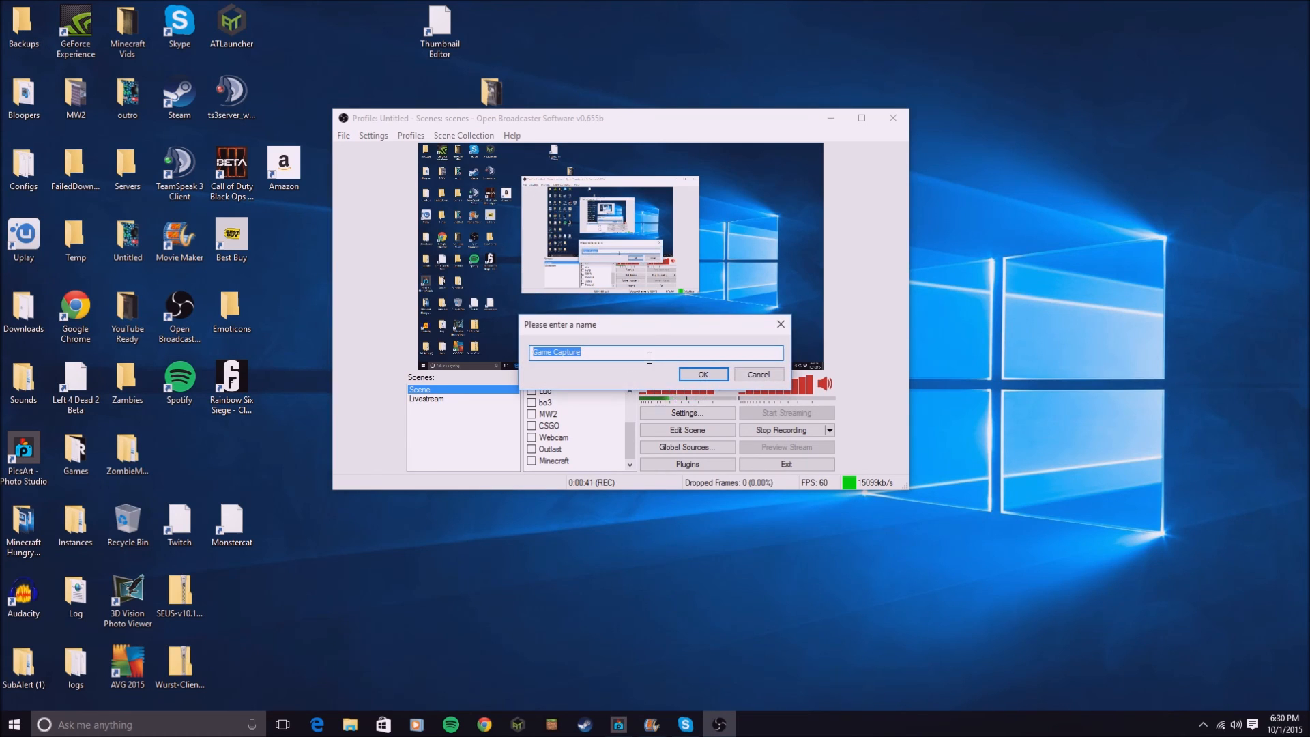
type("fqwd")
left_click(780, 324)
Open the properties of the bo3 game capture source and examine the applications available for capture.
right_click(554, 403)
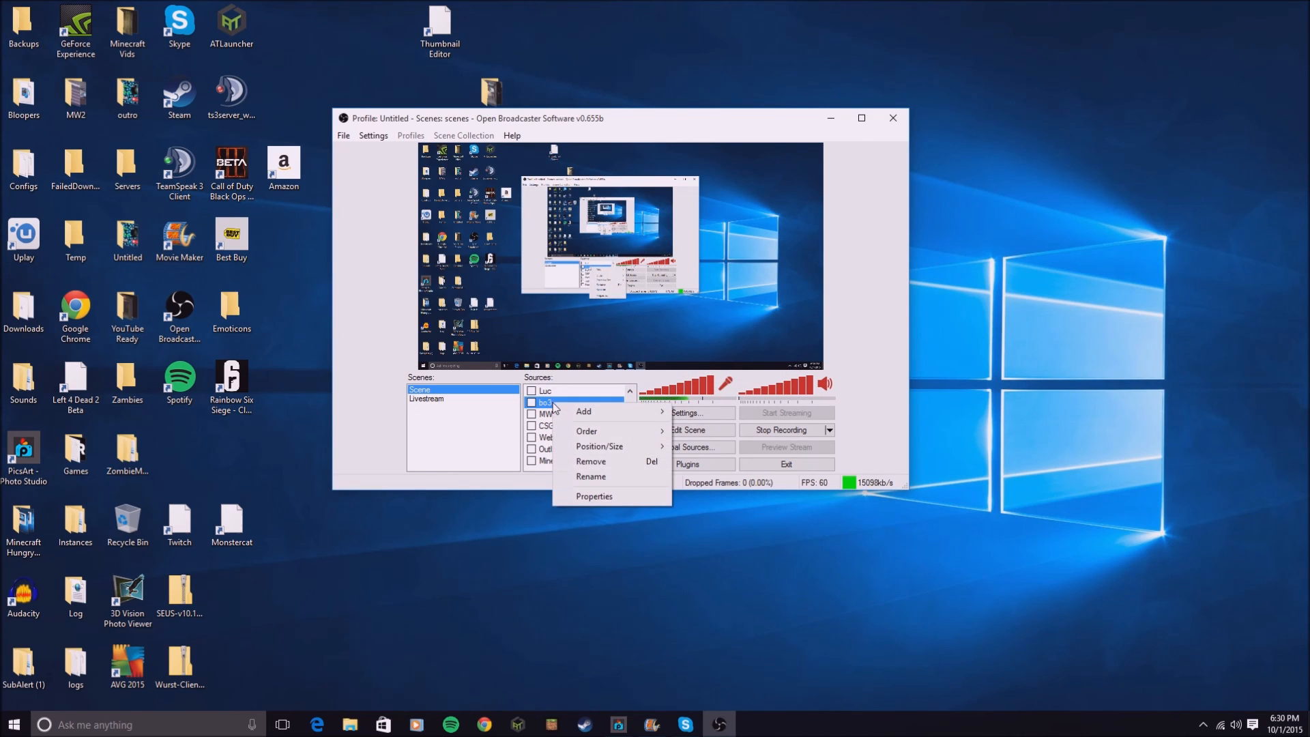
left_click(596, 495)
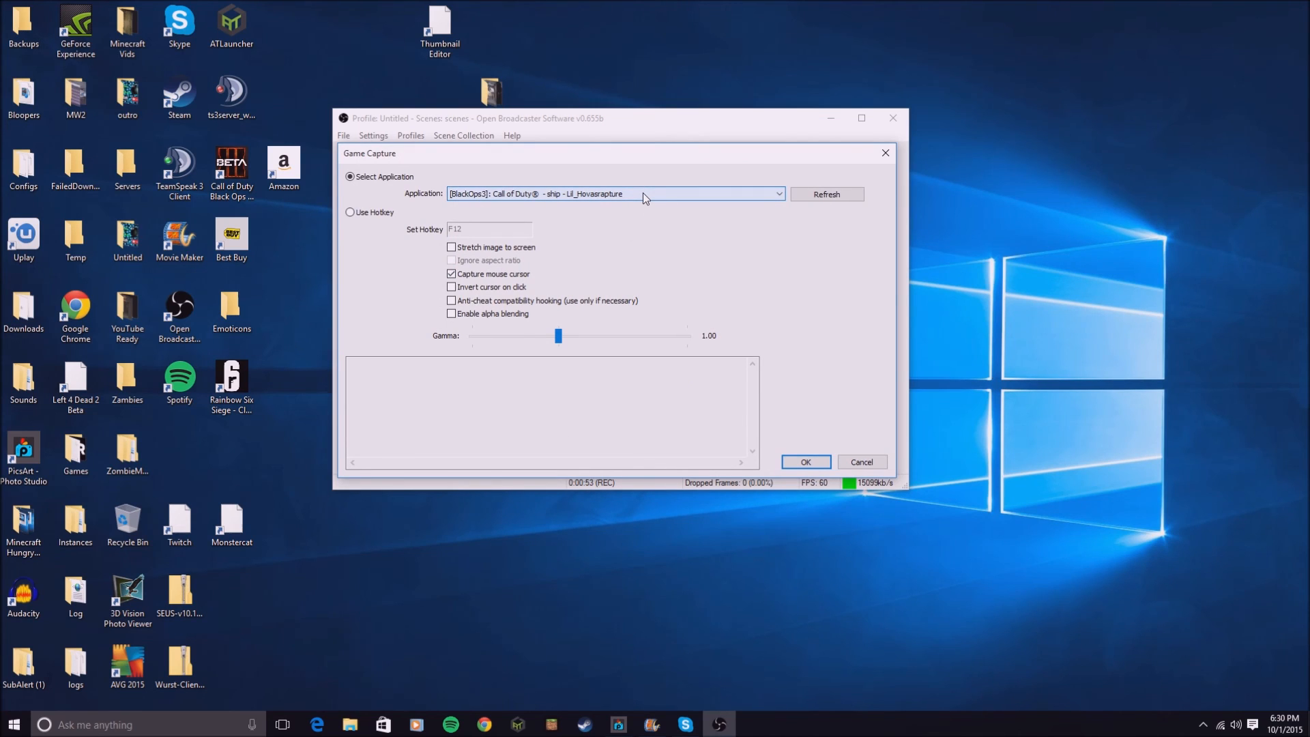
left_click(642, 193)
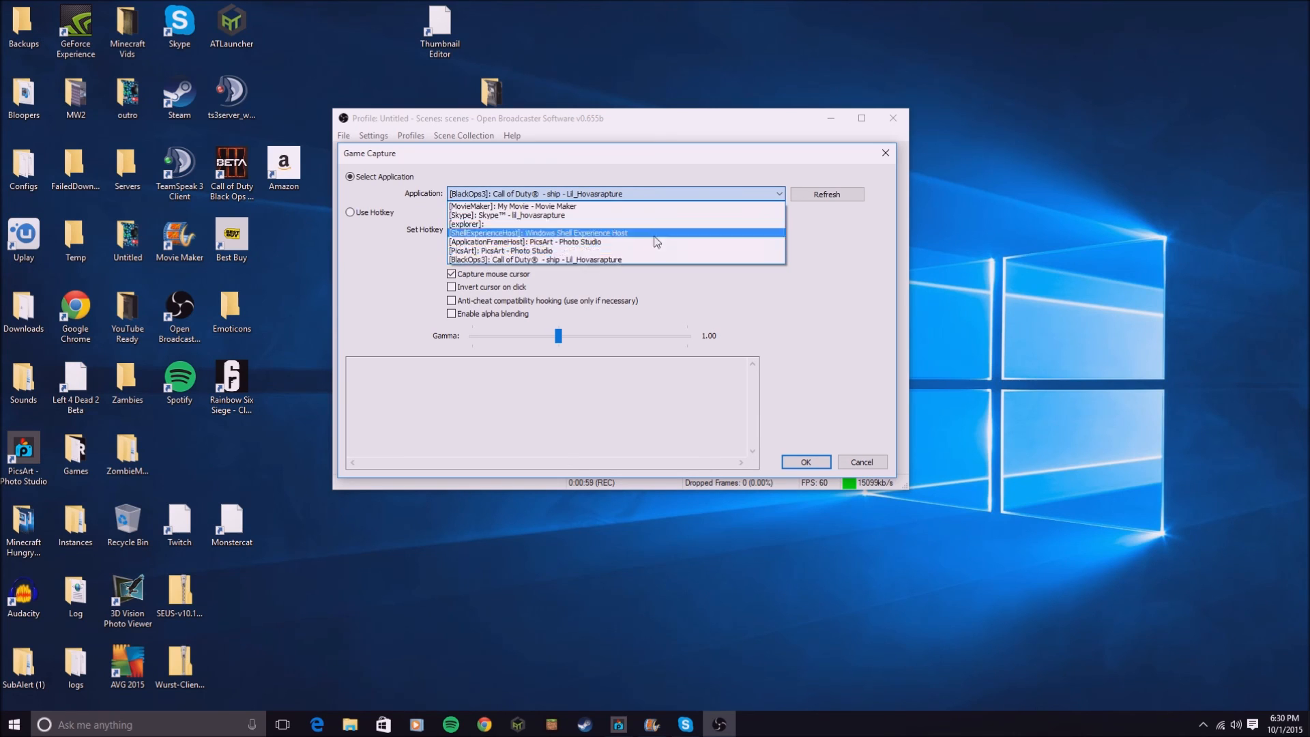
left_click(774, 198)
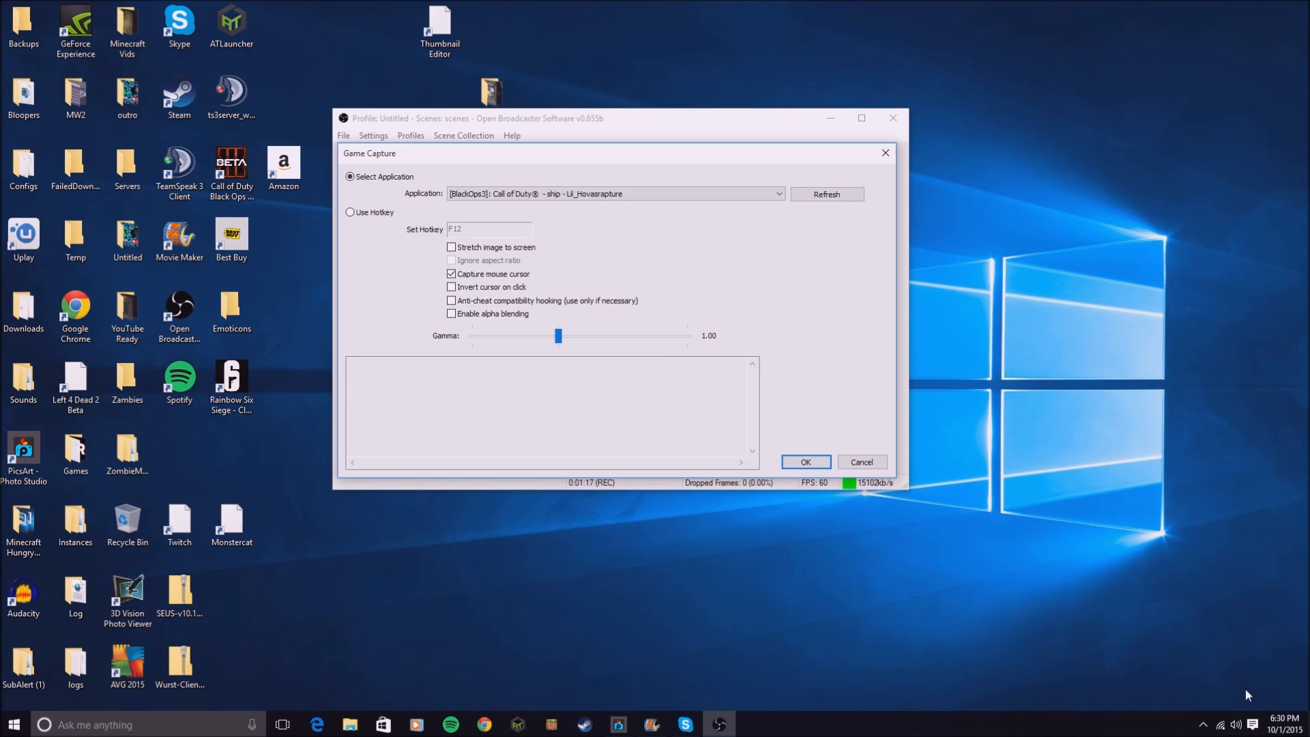
mouse_move(1279, 722)
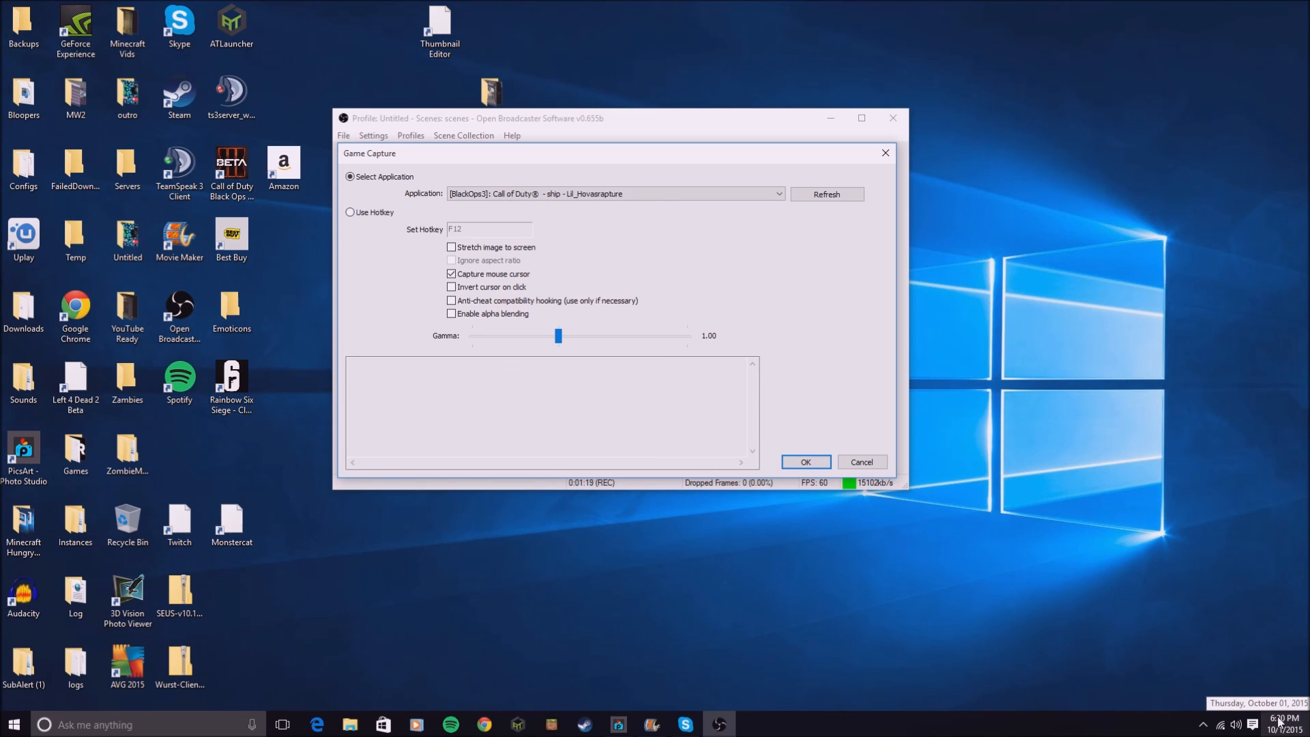